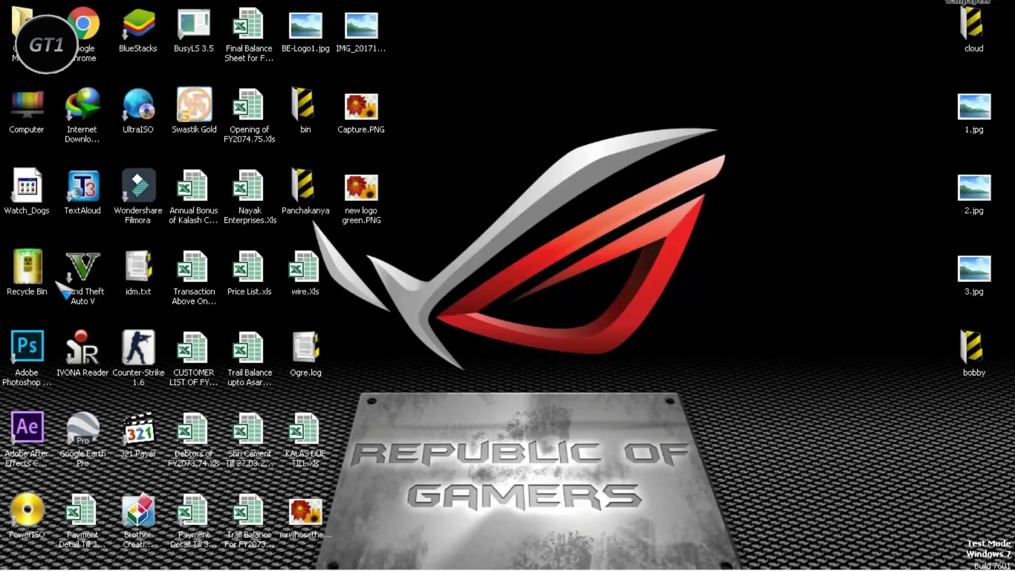
- Open Google Chrome and go to google.com
left_click(97, 51)
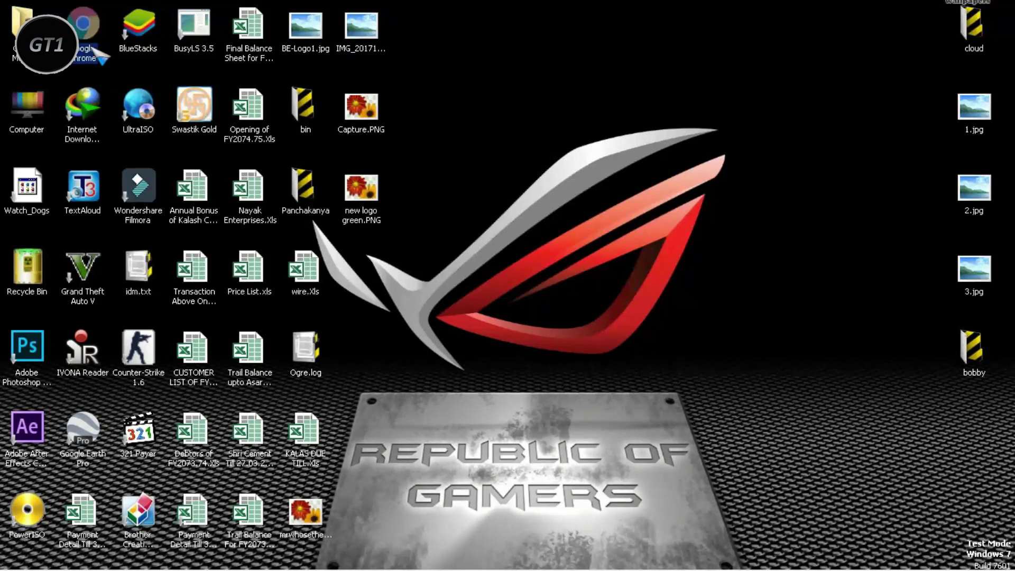
double_click(87, 40)
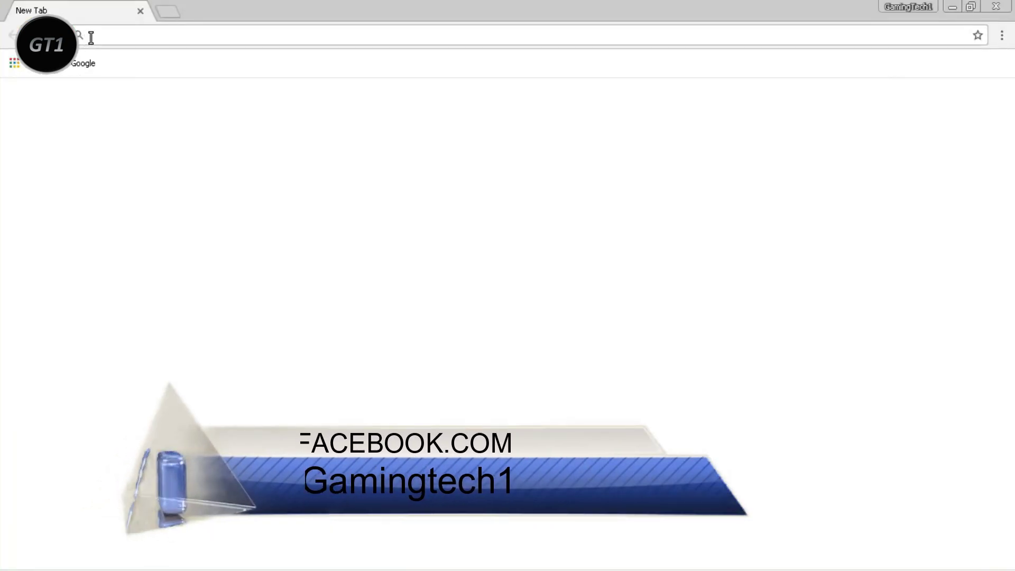
type("google.com")
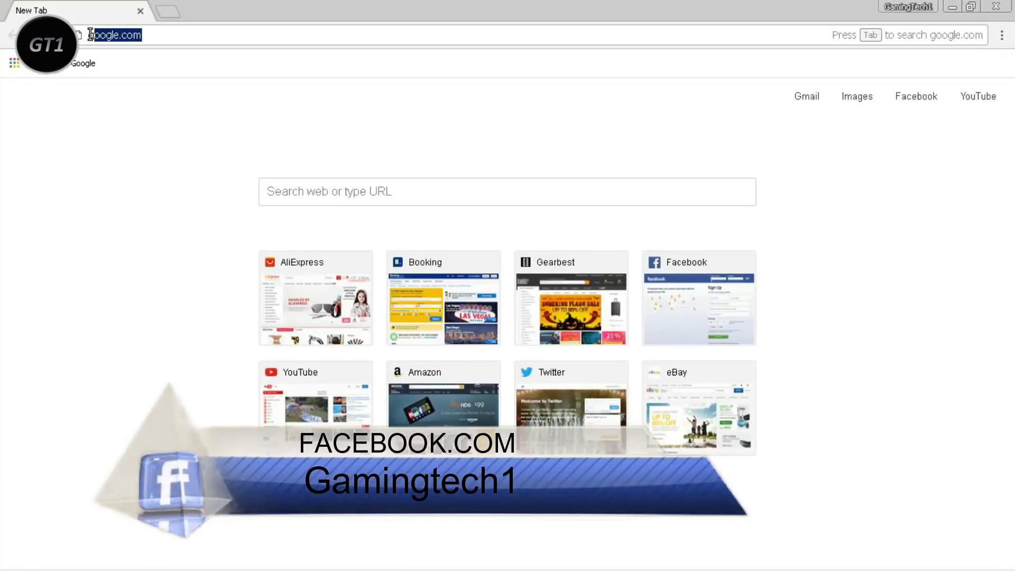
key("Return")
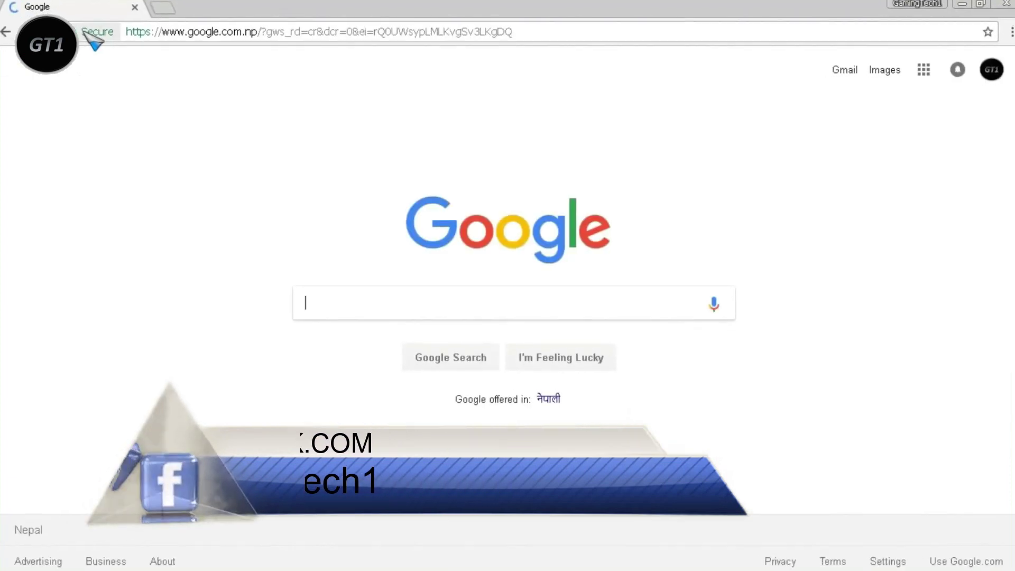
- Search for "google earth pro download" and open the Google Earth Pro download page
type("google eart")
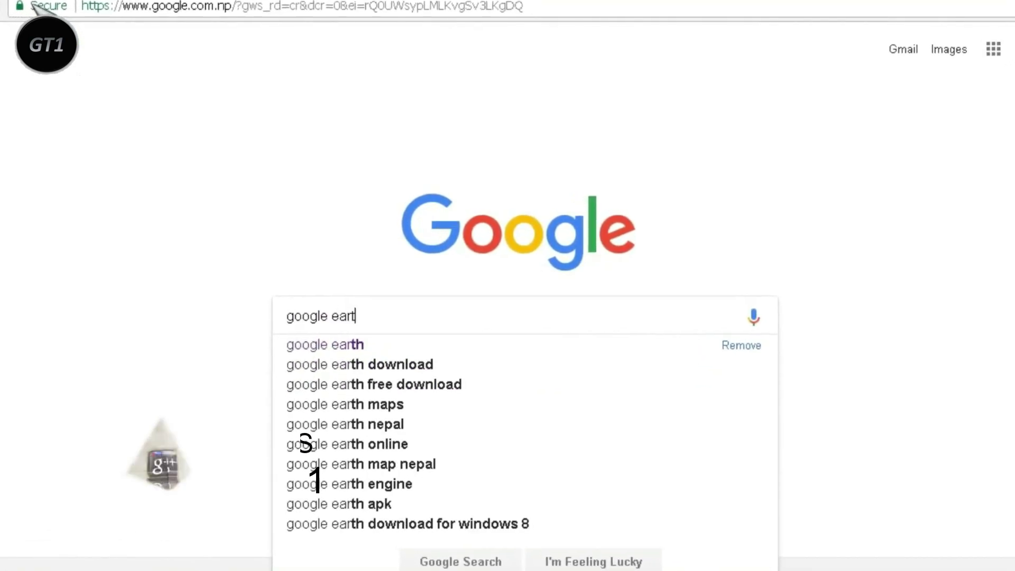
type("h pro d")
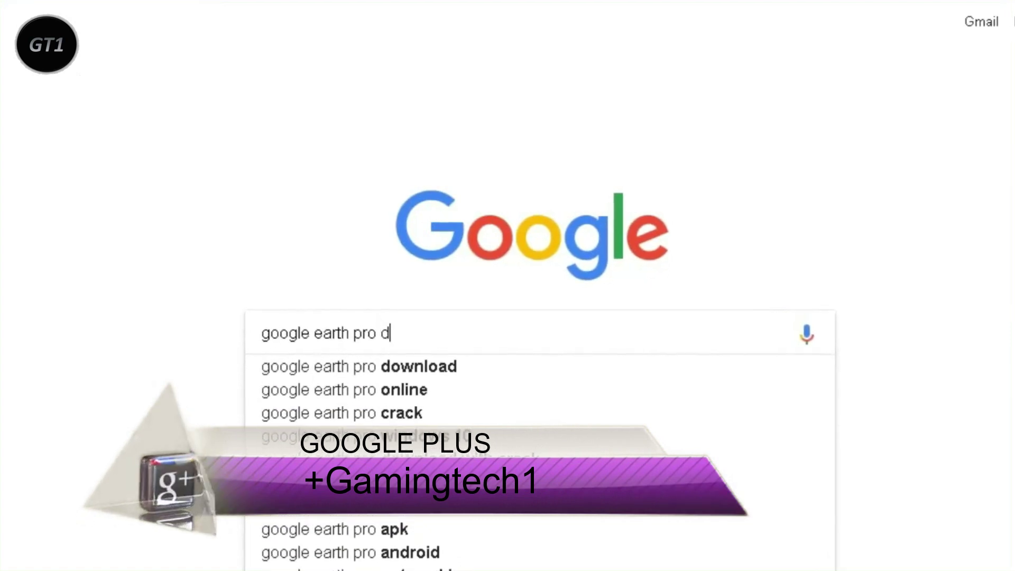
left_click(405, 371)
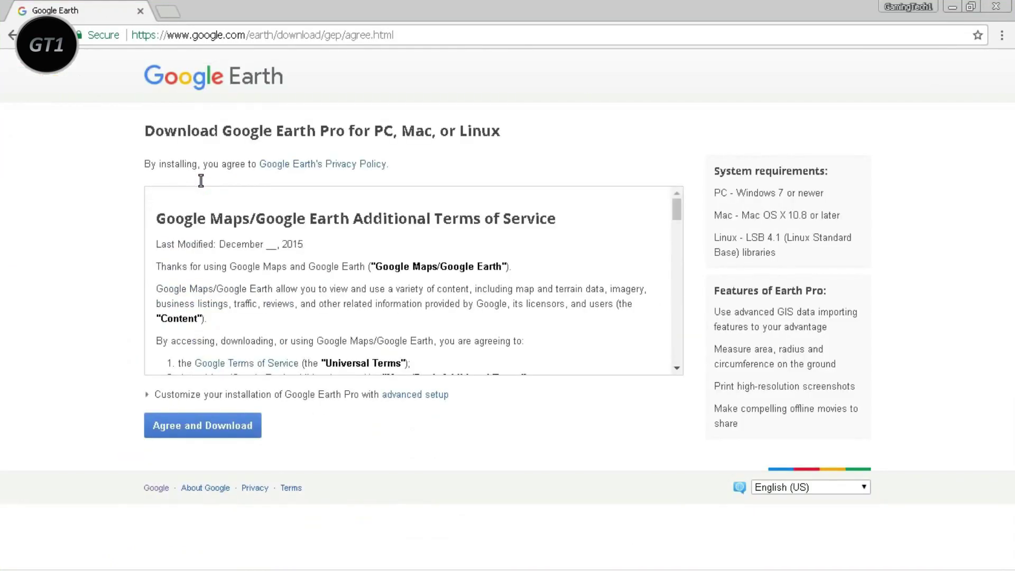
- Agree to the Google Earth Pro terms, download GoogleEarthProSetup.exe and run the installer to start Google Earth Pro
left_click_drag(677, 206, 679, 353)
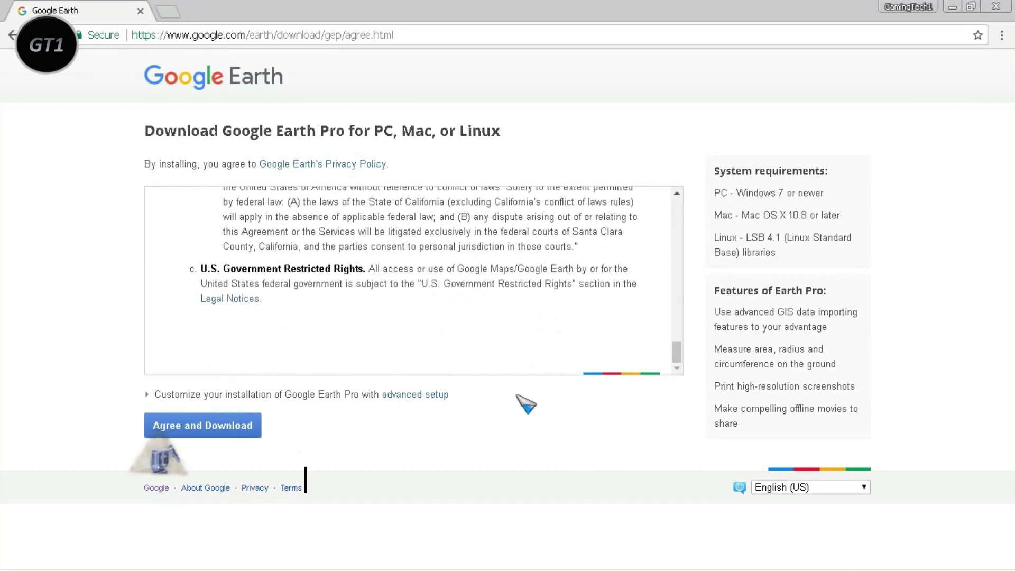
left_click(212, 423)
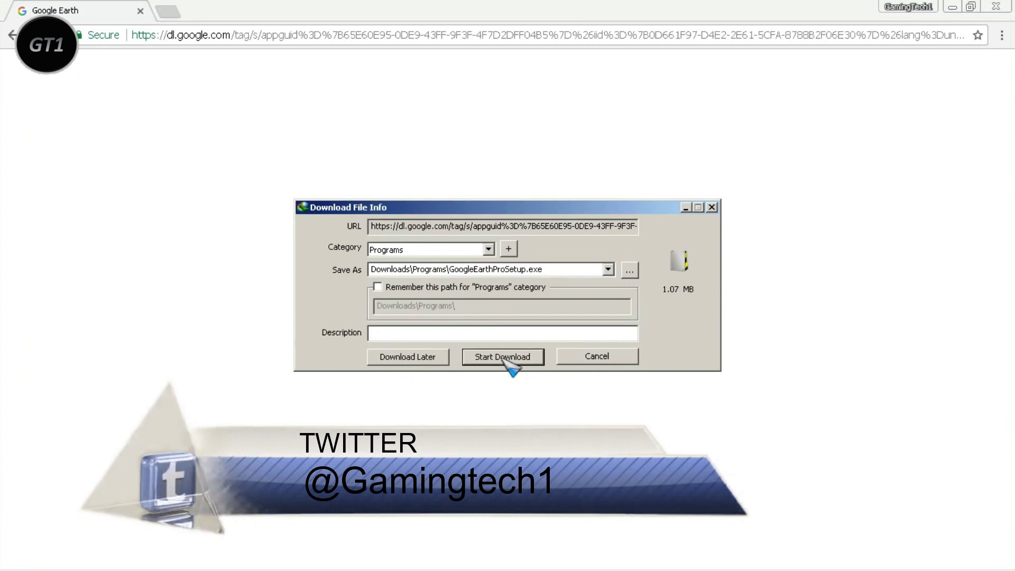
left_click(501, 358)
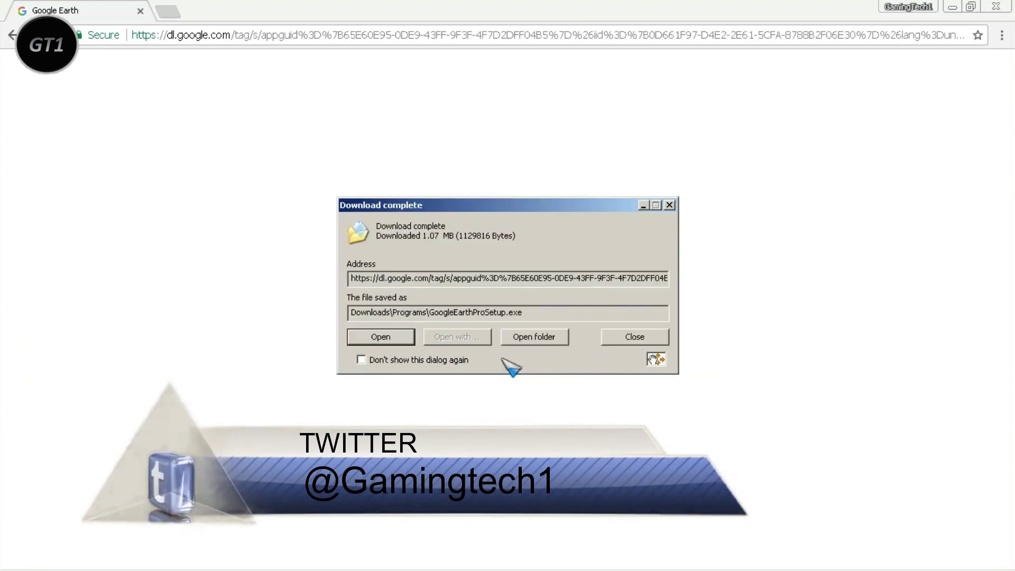
left_click(402, 334)
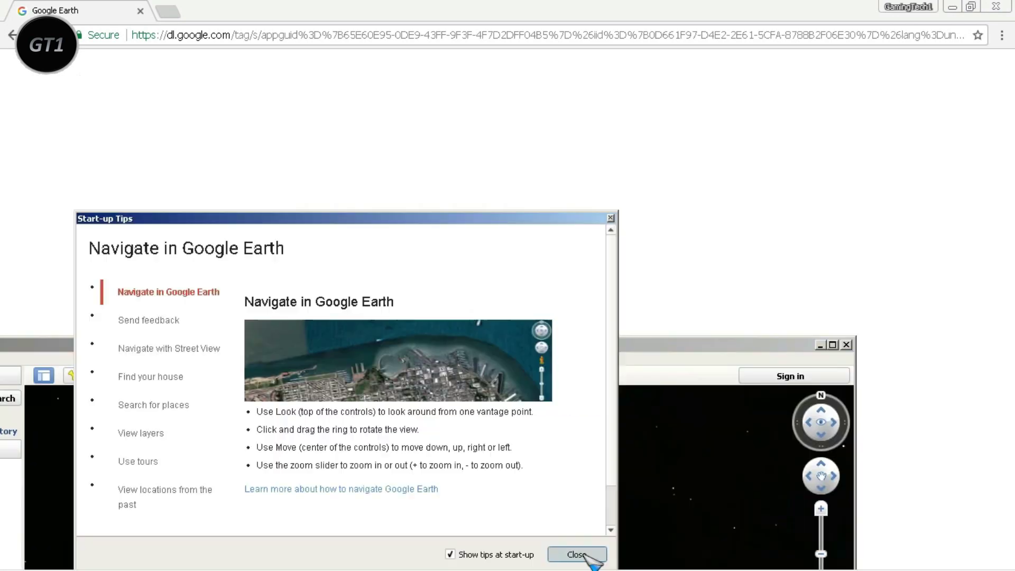
left_click(585, 553)
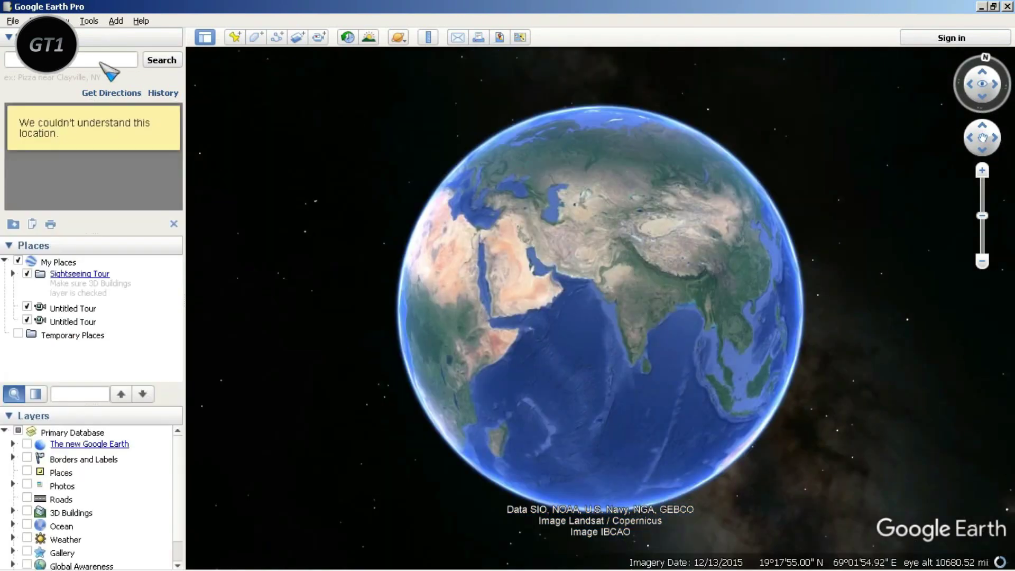
- Search for Janakpur, Central Development Region, Nepal, and fly to it on the globe
left_click(105, 59)
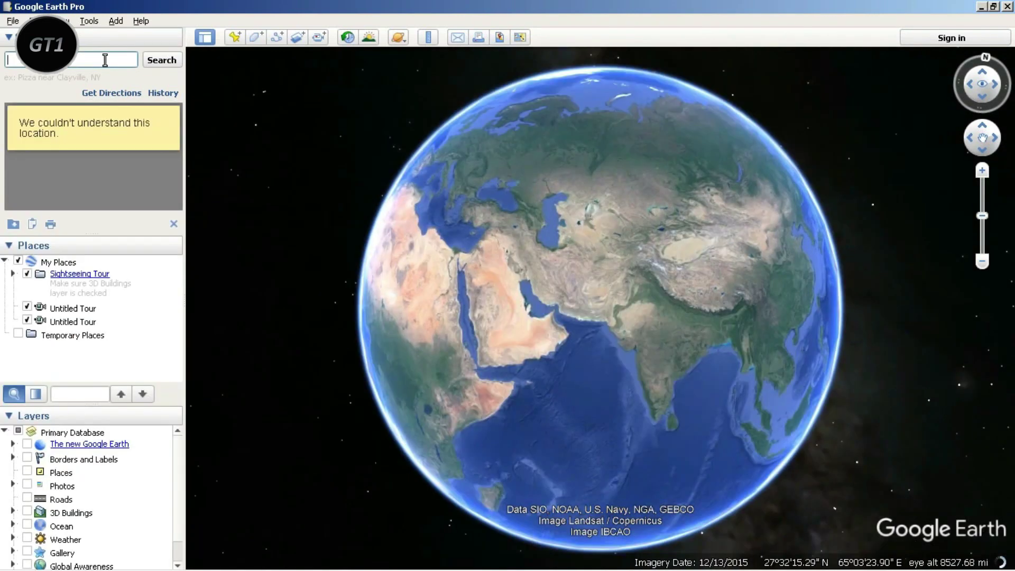
type("jana")
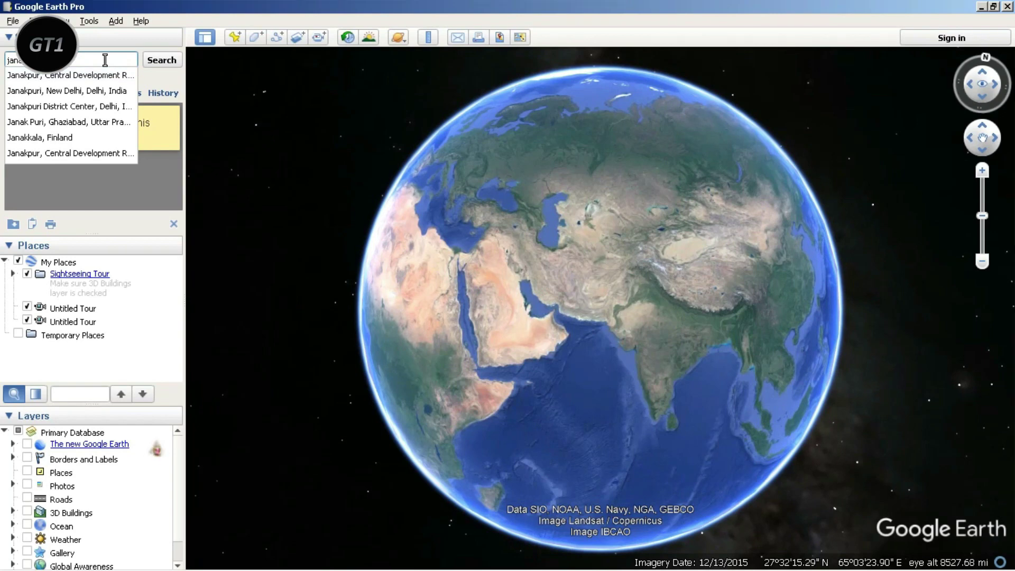
left_click(110, 74)
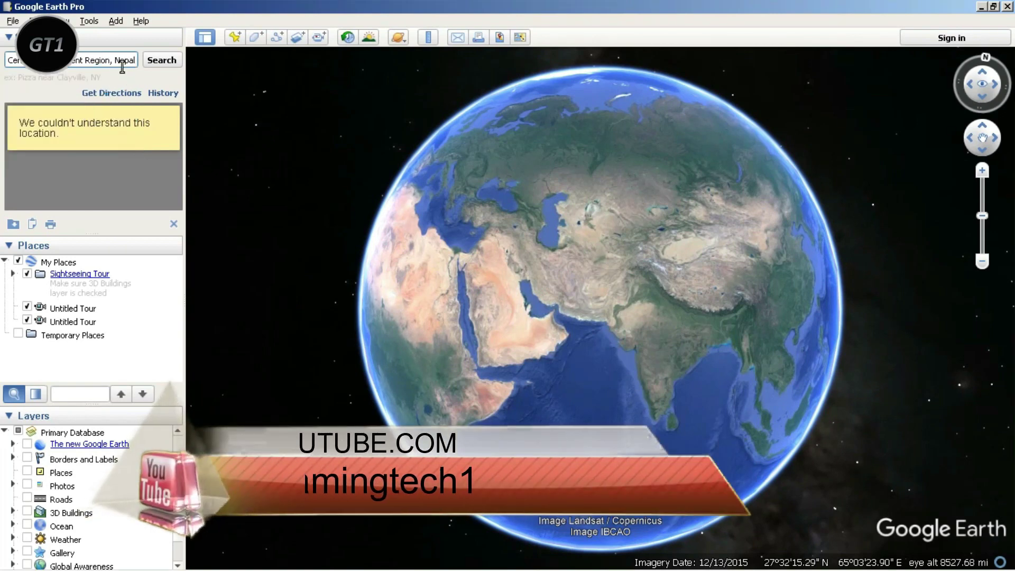
left_click(165, 60)
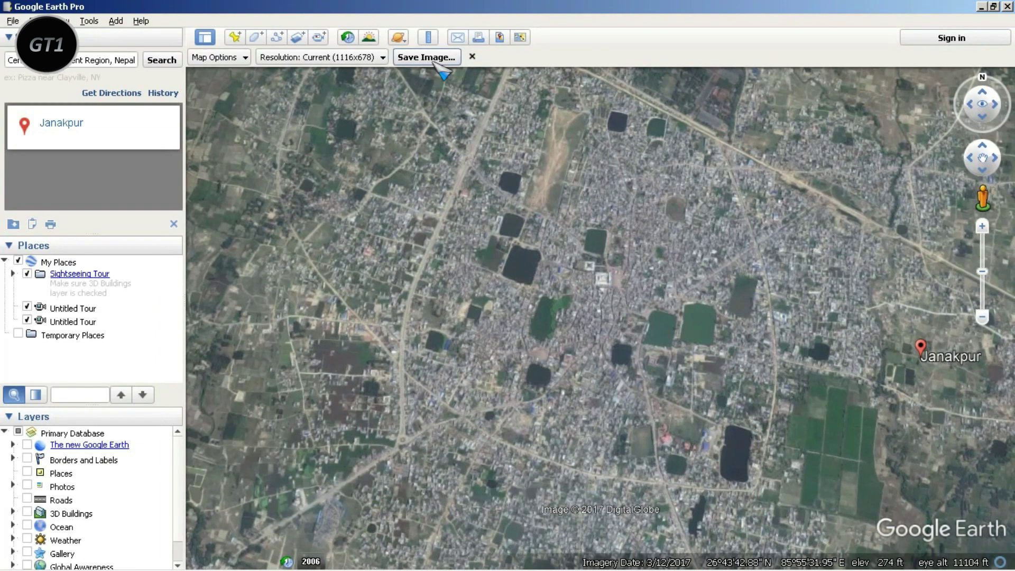
- Start saving the map view as an image and set the resolution to 1920x1080 (1080 HD)
left_click(433, 62)
left_click(383, 58)
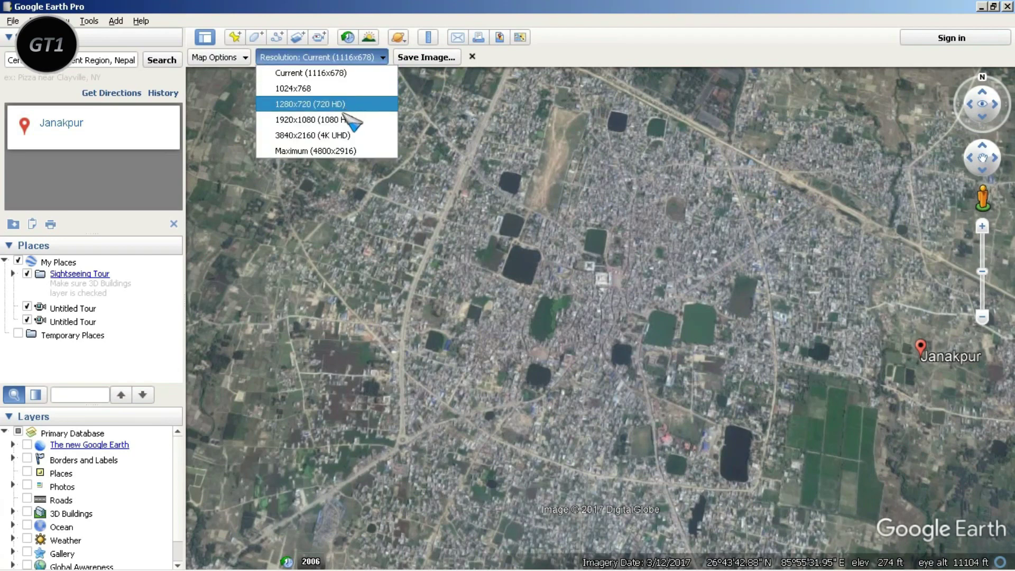
left_click(346, 121)
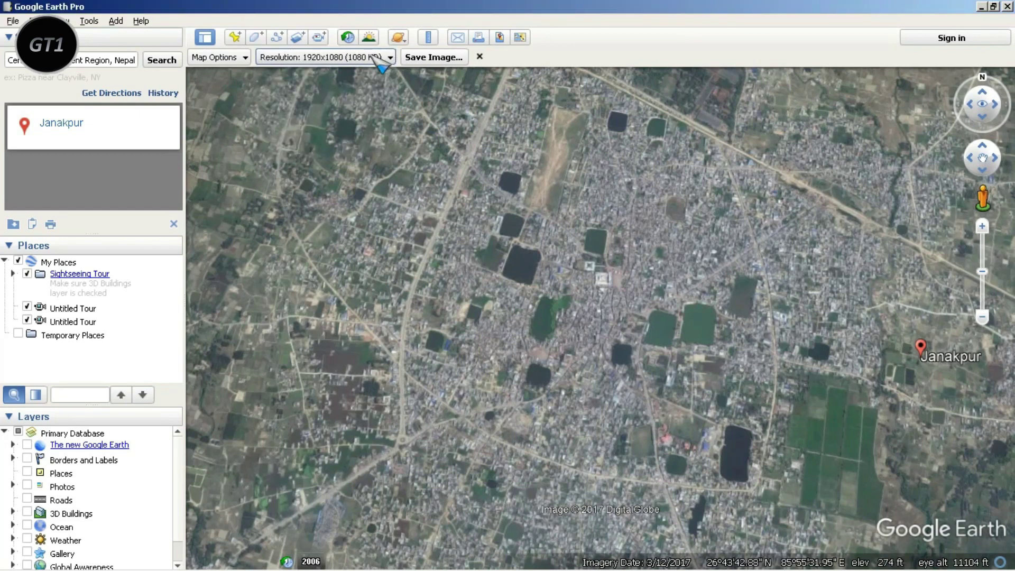
- Save the wide view of Janakpur to the Desktop as the JPEG image capture1
left_click(439, 58)
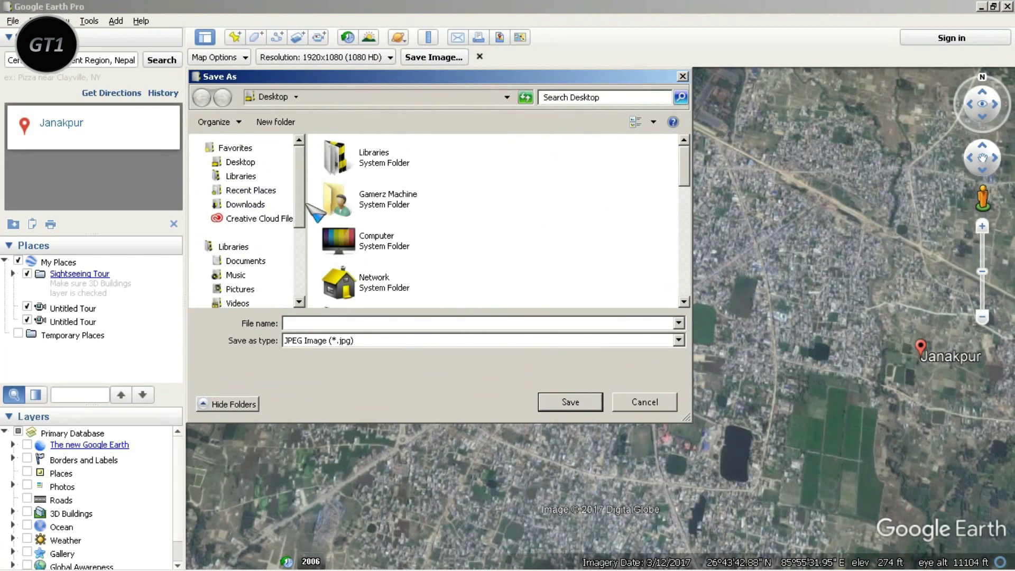
scroll(305, 207, "down", 1)
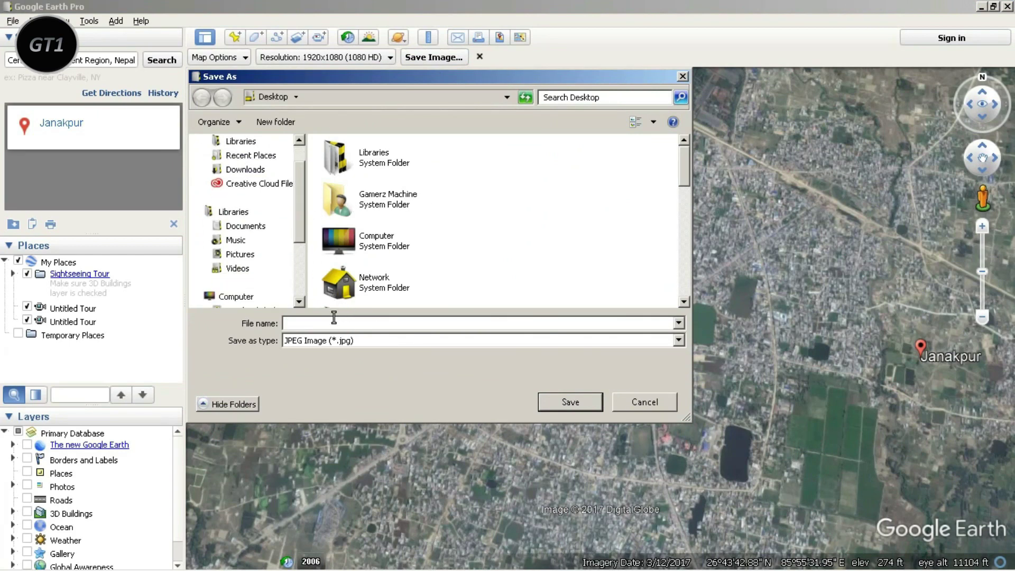
type("c")
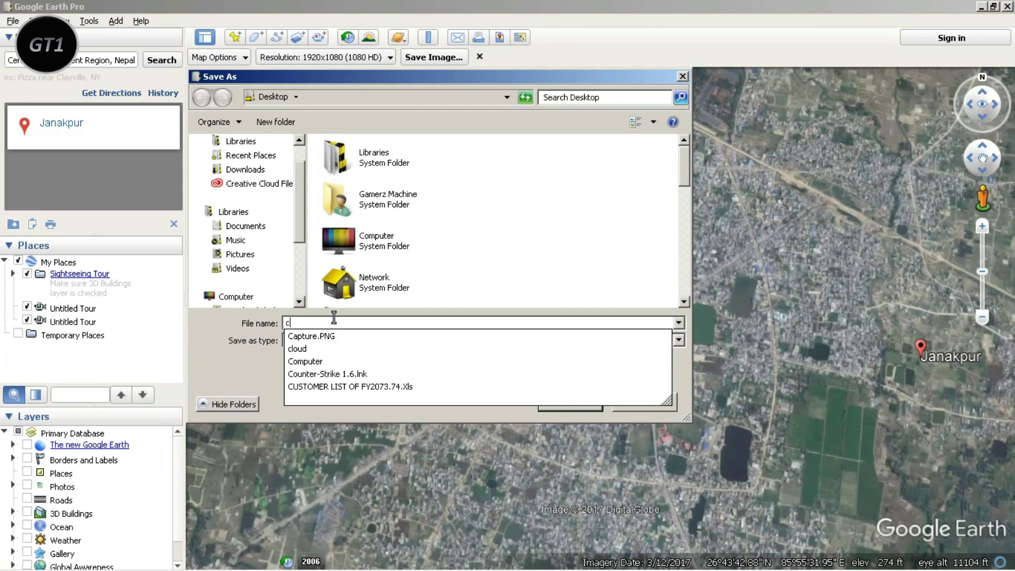
key("BackSpace")
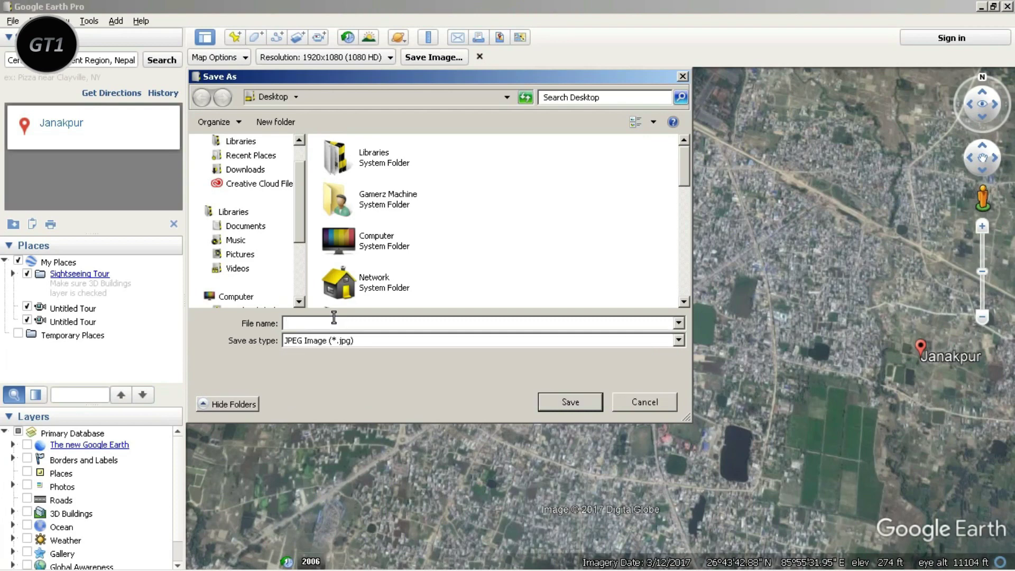
type("capu")
left_click(571, 404)
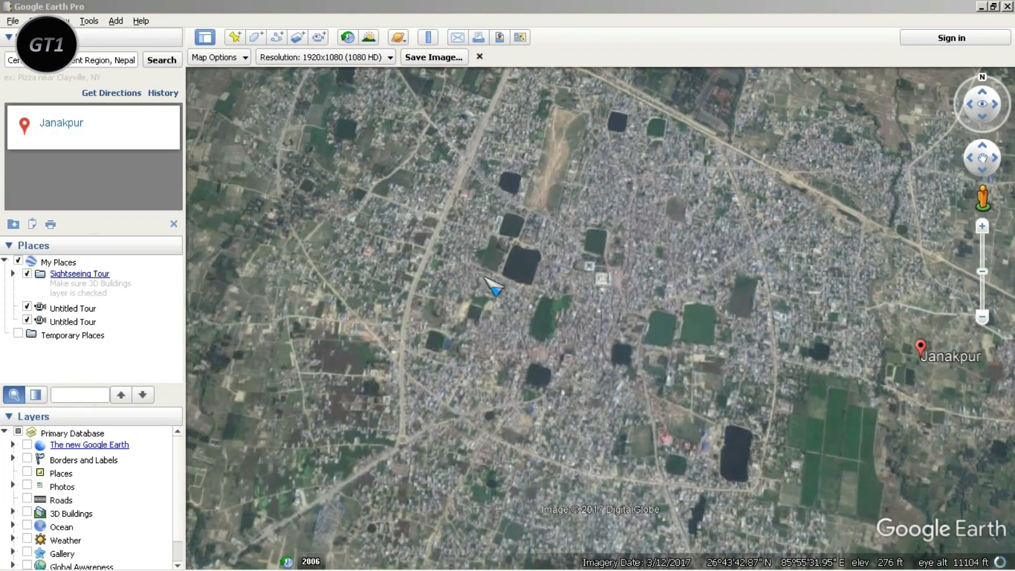
- Save a closer view centred on the white temple complex to the Desktop as capture2
scroll(611, 286, "up", 5)
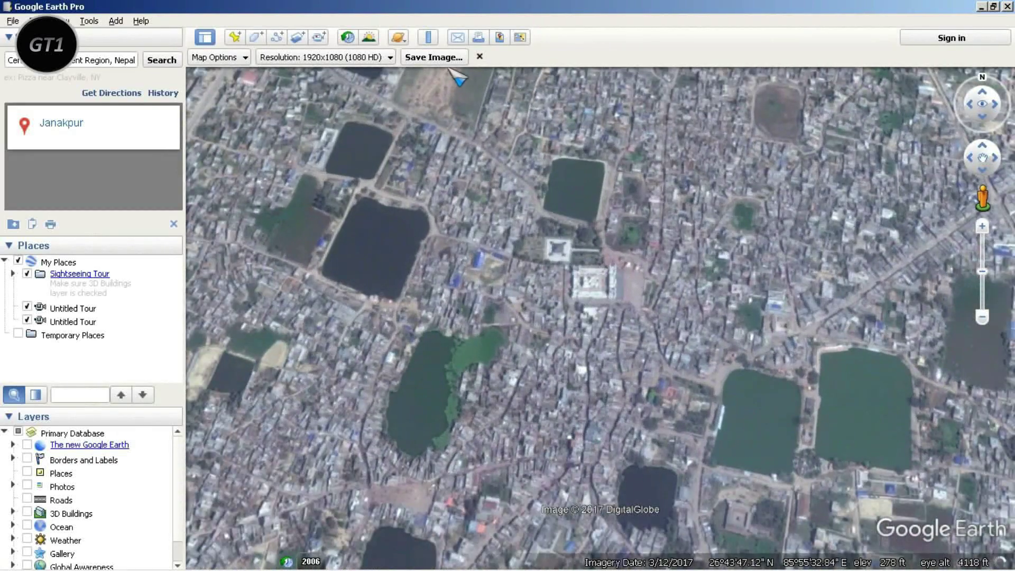
left_click(444, 57)
left_click(316, 323)
type("1")
left_click(561, 402)
- Save an even closer view of the white temple complex as capture3 and close Google Earth Pro
scroll(615, 288, "up", 2)
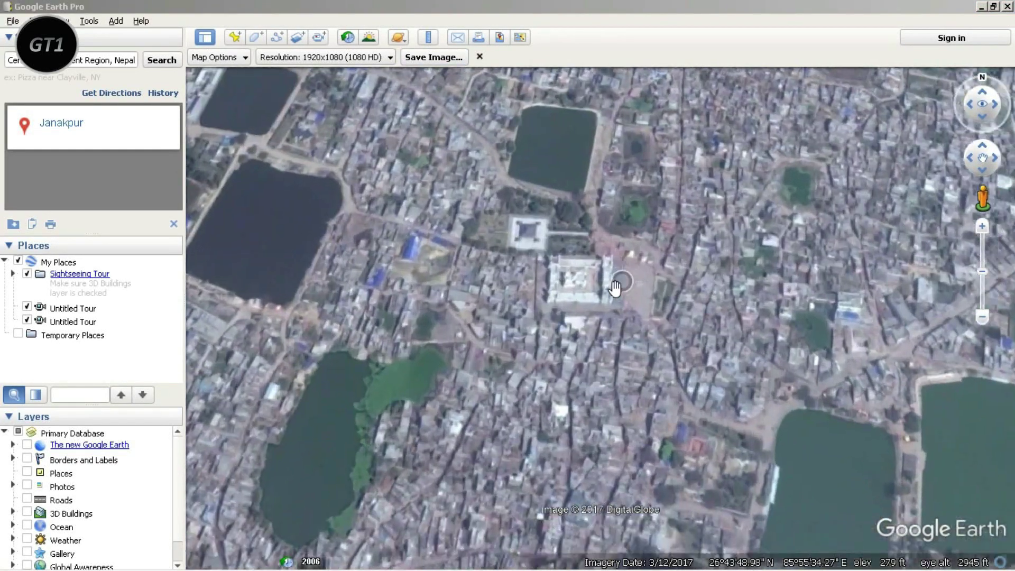
scroll(615, 287, "up", 3)
left_click(434, 57)
left_click(316, 321)
left_click(571, 403)
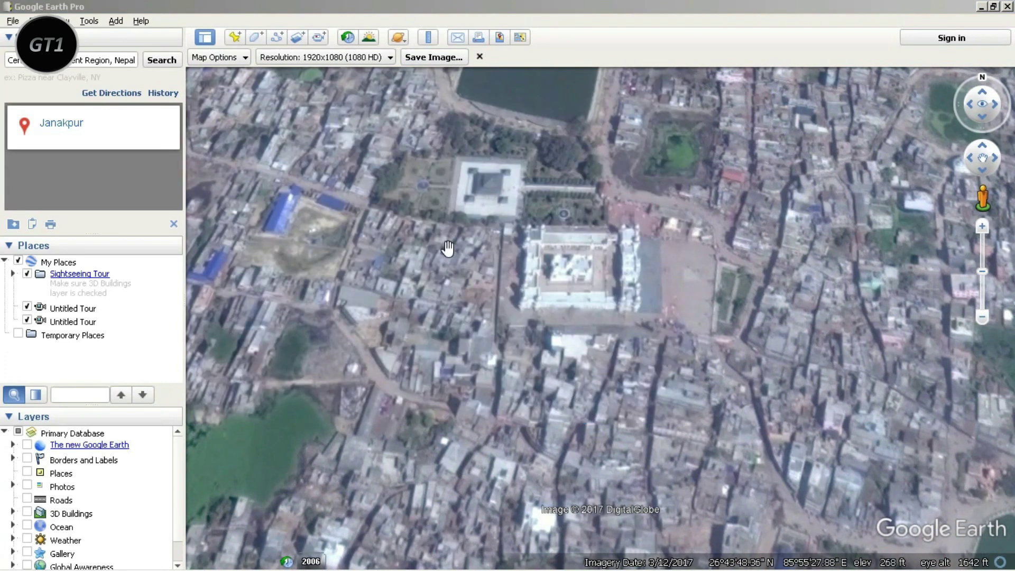
left_click(1008, 7)
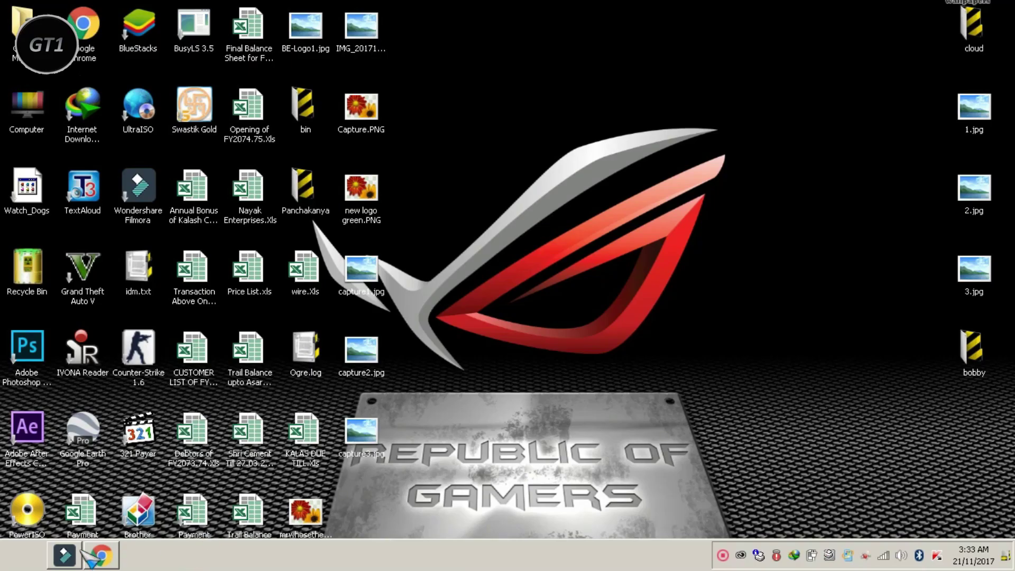
- Switch to Wondershare Filmora, import capture1, capture2 and capture3 from the Desktop, and place them on the video track
left_click(65, 555)
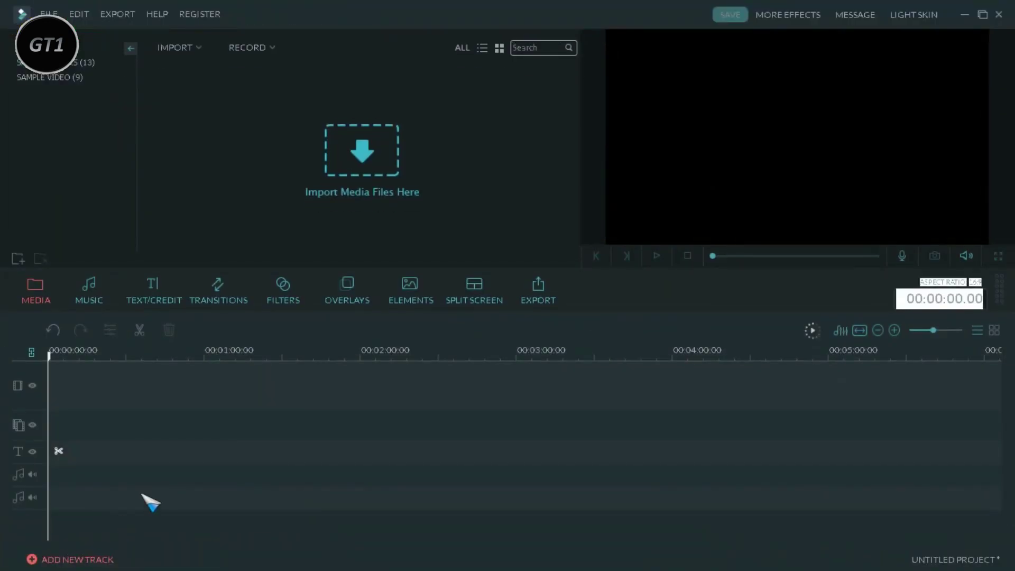
left_click_drag(560, 105, 488, 124)
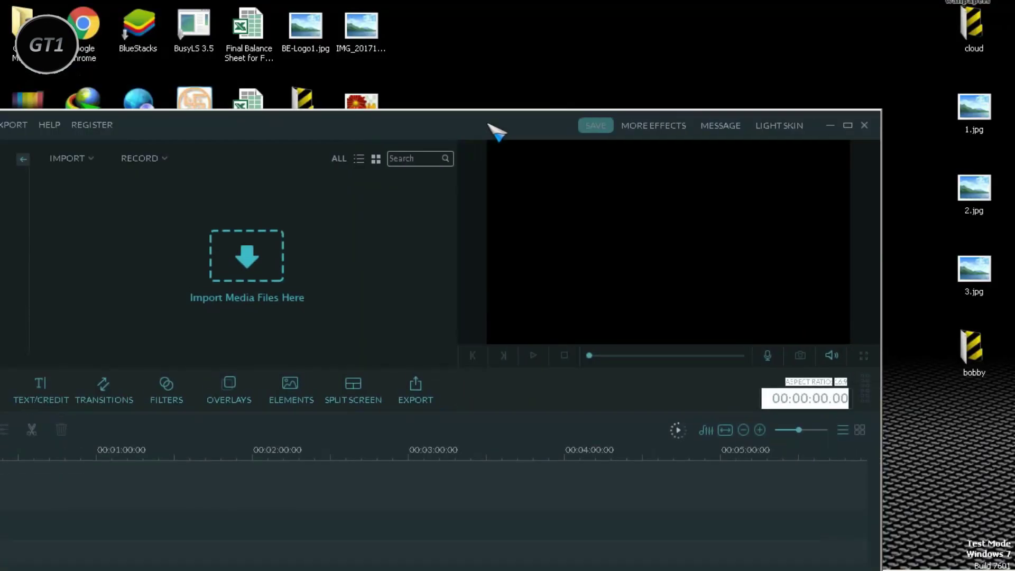
left_click_drag(669, 300, 726, 365)
left_click_drag(423, 248, 365, 442)
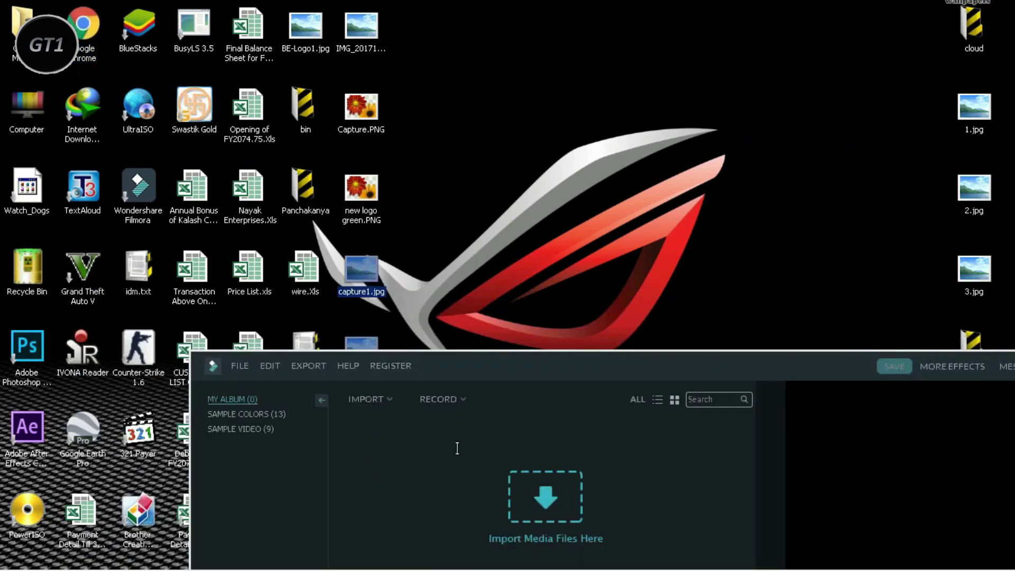
left_click_drag(485, 363, 391, 6)
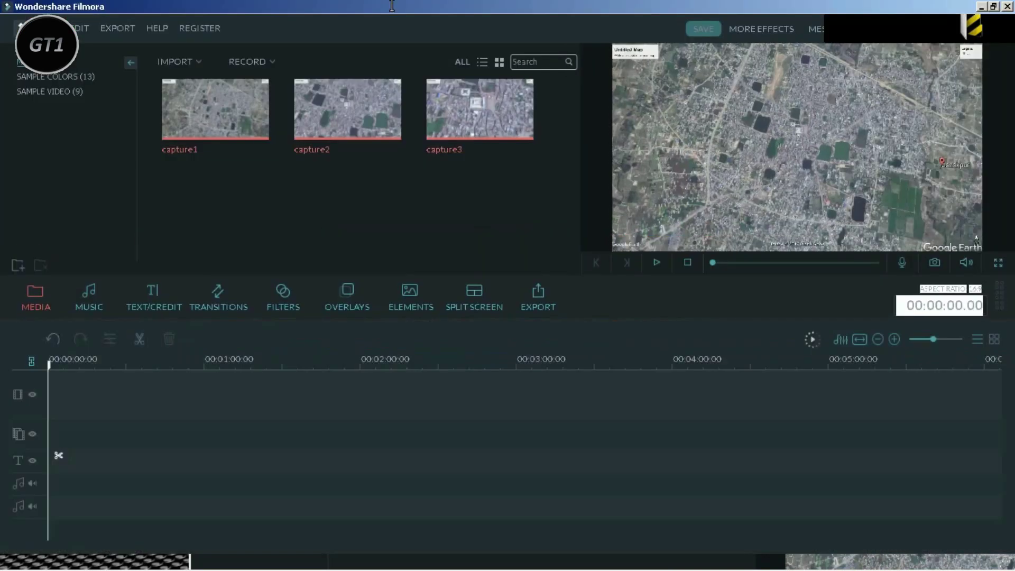
left_click_drag(198, 333, 104, 376)
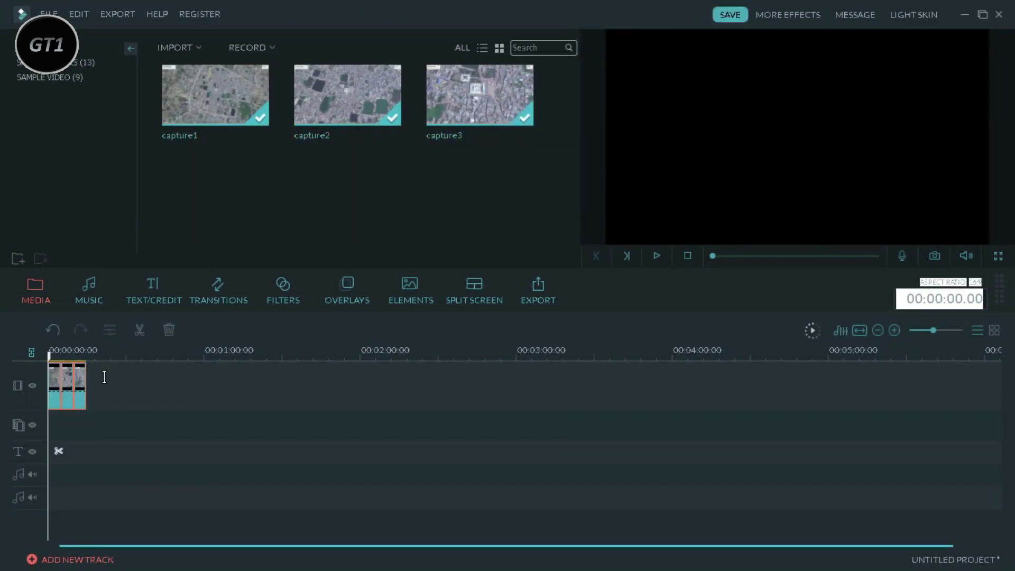
- Crop the capture1 clip at 16:9 to about 1580 × 889, excluding the map labels and Google Earth watermark
right_click(51, 385)
left_click(71, 376)
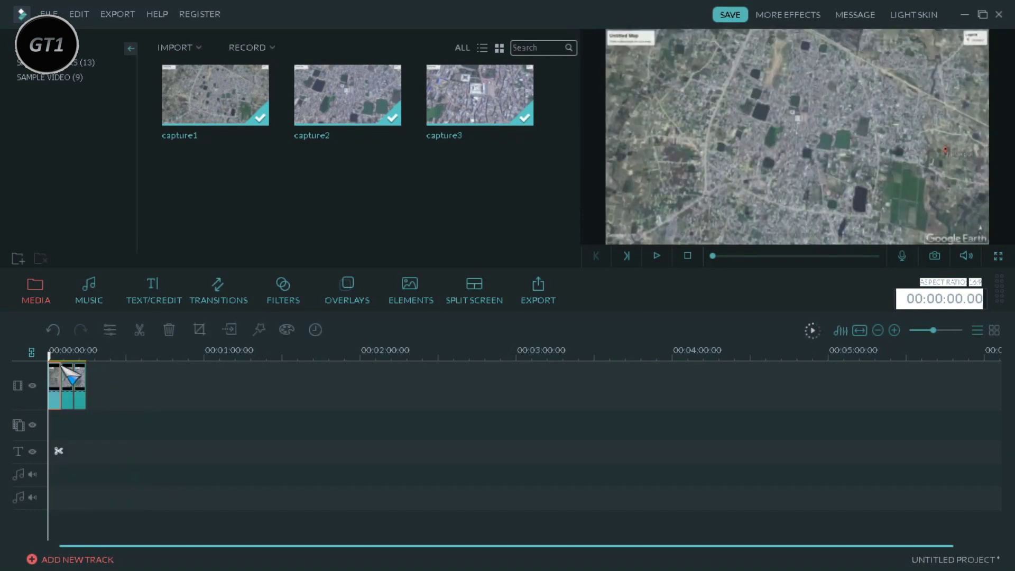
right_click(56, 377)
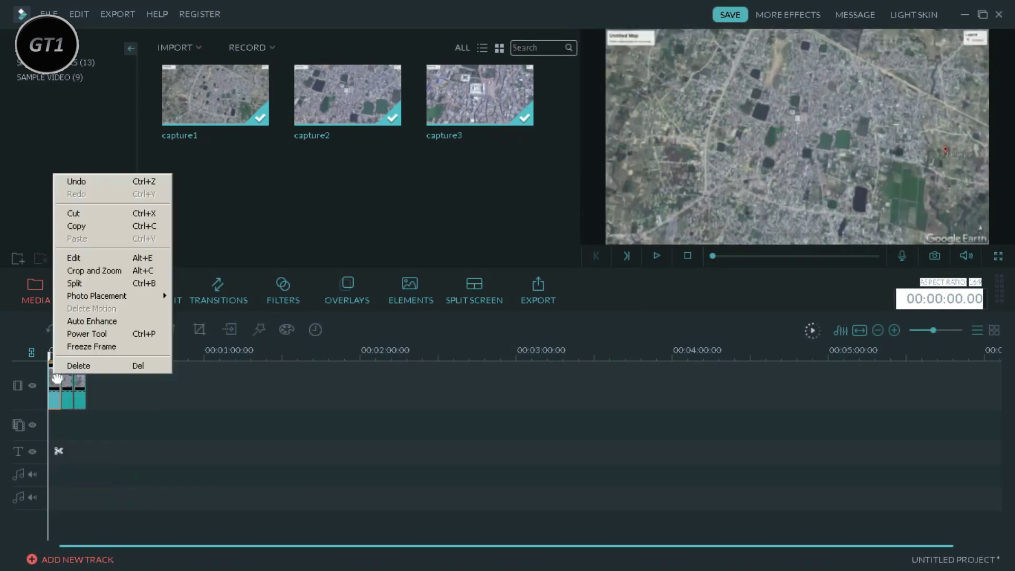
left_click(94, 271)
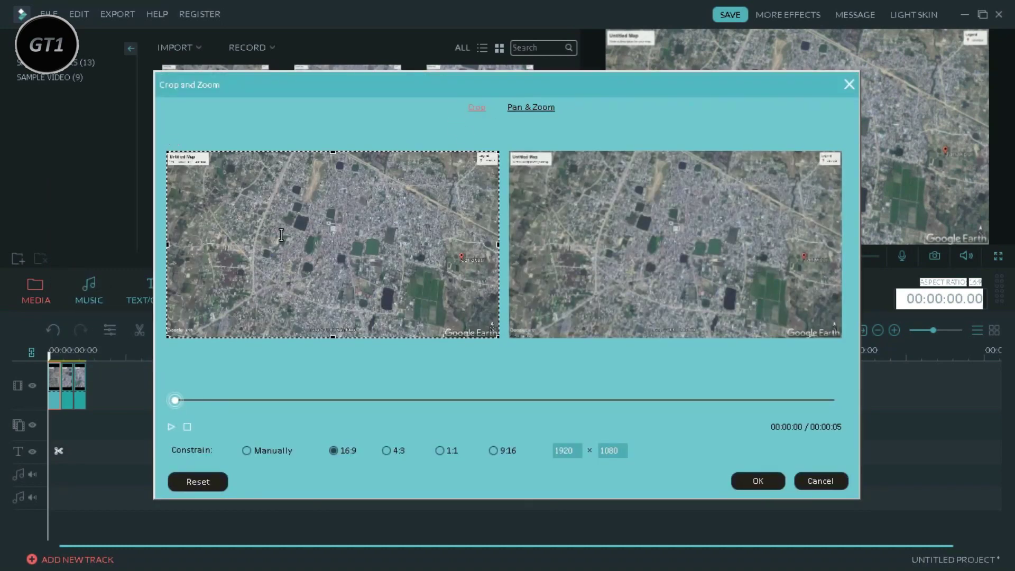
left_click_drag(166, 150, 204, 170)
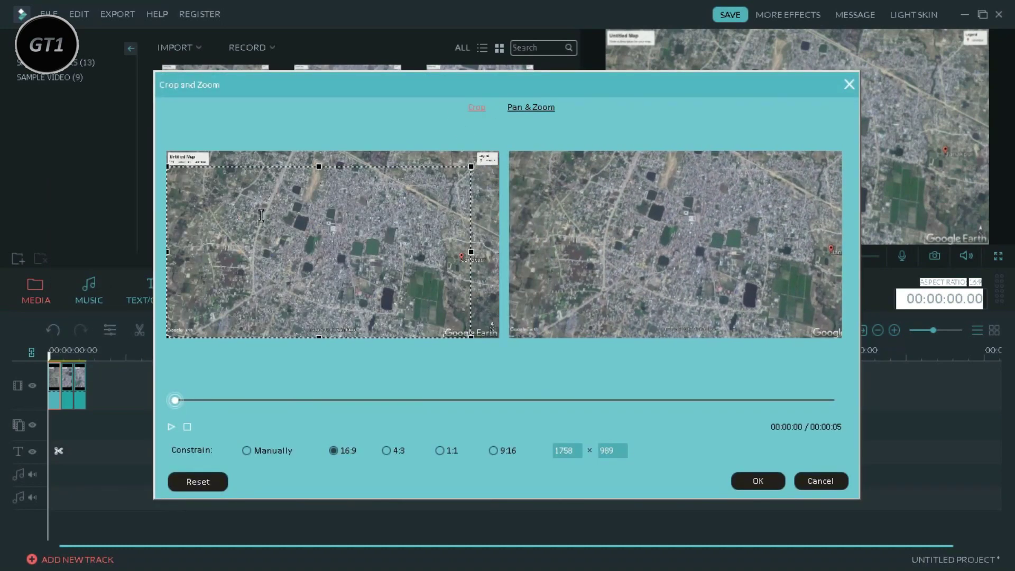
left_click_drag(470, 336, 442, 321)
left_click_drag(412, 290, 439, 291)
left_click(762, 479)
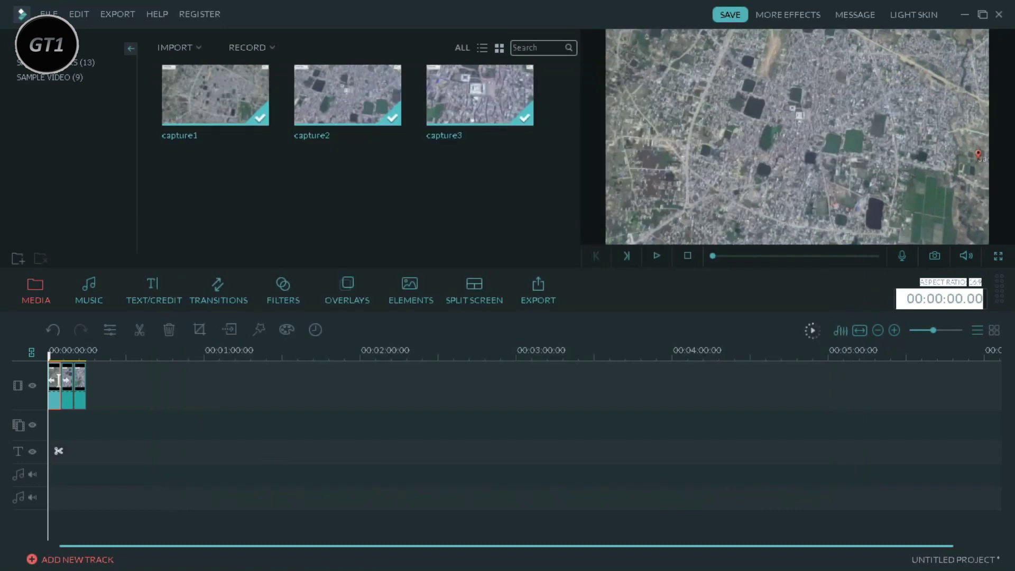
- Shift the crop area of the capture1 clip slightly to the left, keeping its size
right_click(59, 377)
left_click(103, 271)
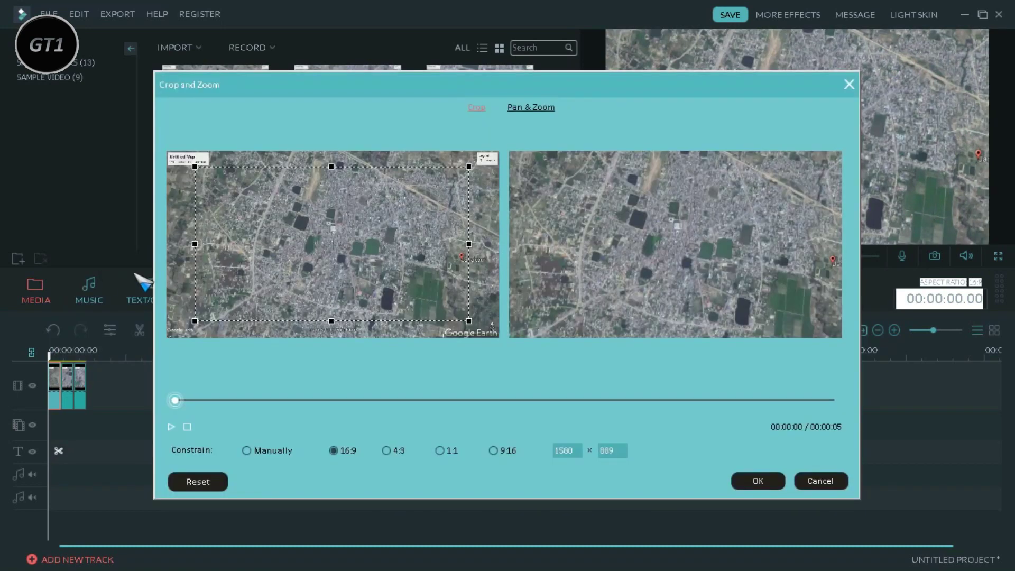
left_click_drag(280, 257, 278, 256)
left_click(751, 473)
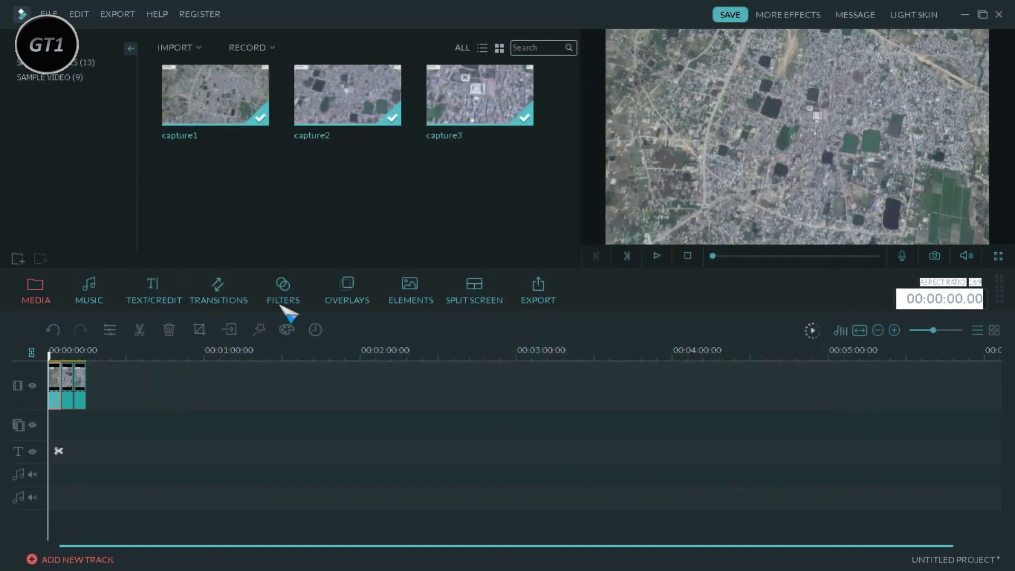
- Crop the capture2 clip at 16:9 to about 1604 × 902, leaving out the map labels and watermark
left_click(68, 386)
right_click(68, 394)
left_click(113, 272)
left_click_drag(357, 281, 349, 287)
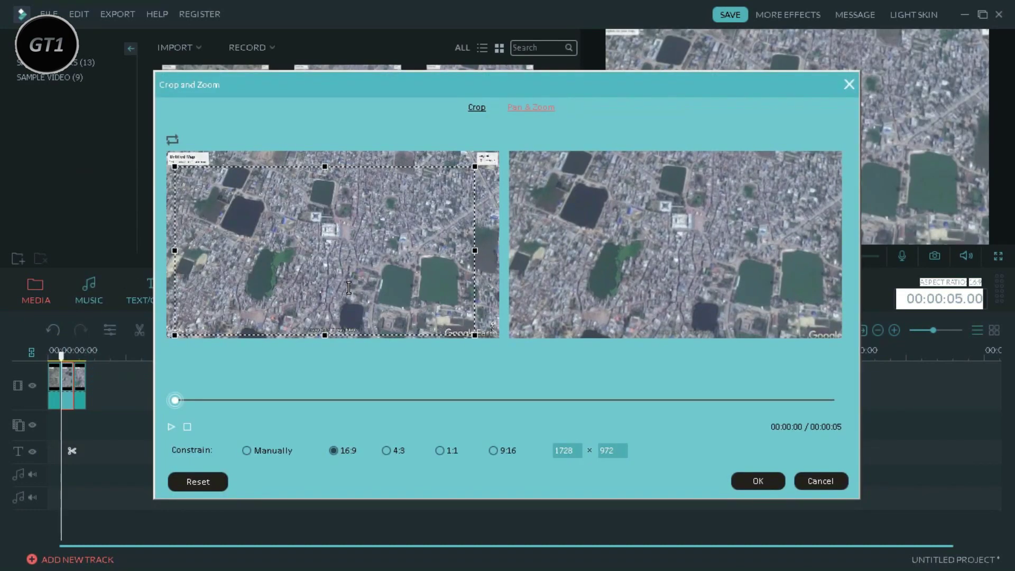
left_click_drag(470, 331, 449, 320)
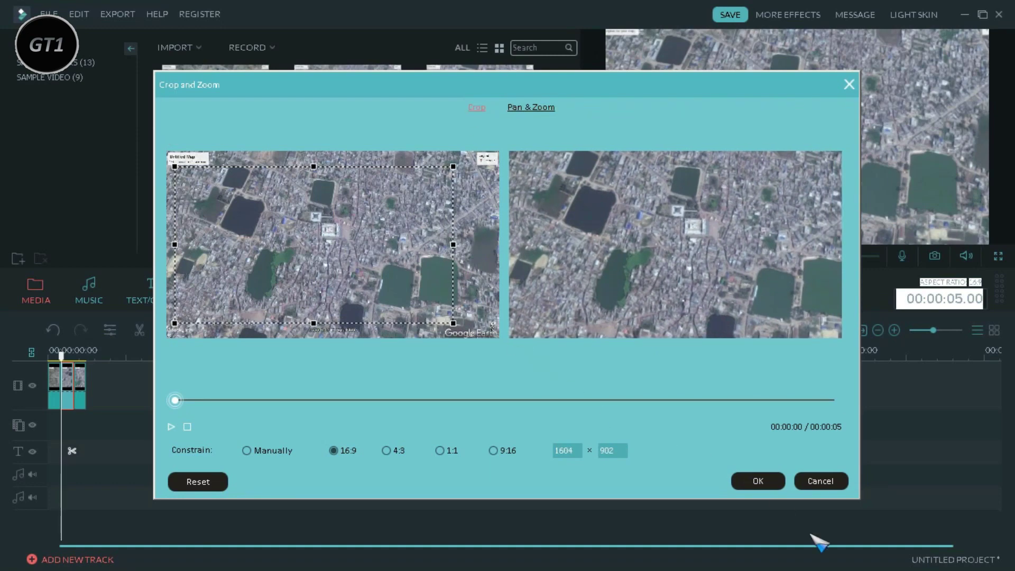
left_click(757, 481)
- Crop the capture3 clip at 16:9 to about 1704 × 958 around the white temple complex, excluding the map labels
right_click(73, 385)
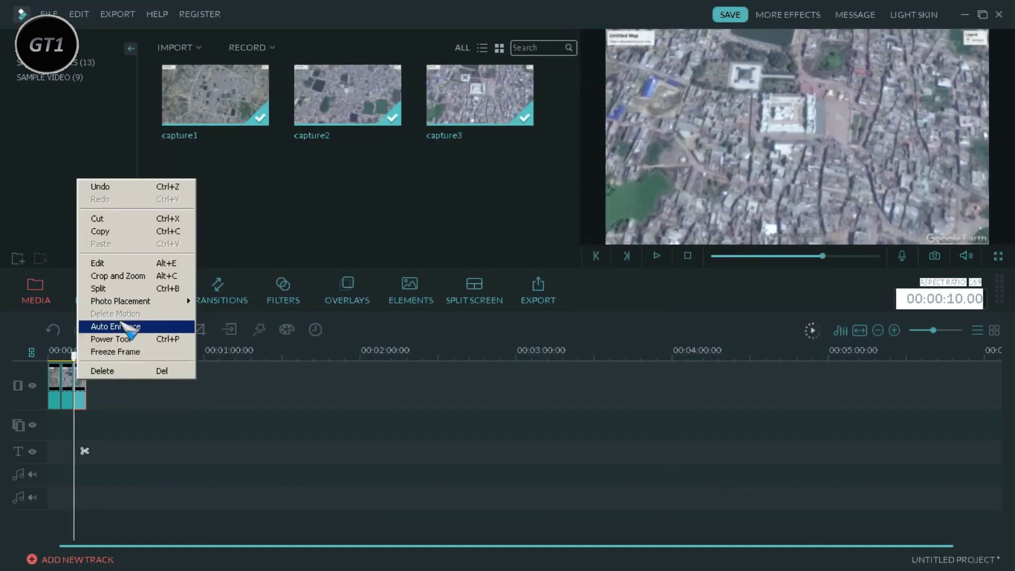
left_click(135, 273)
left_click_drag(481, 326, 475, 323)
left_click_drag(425, 279, 428, 284)
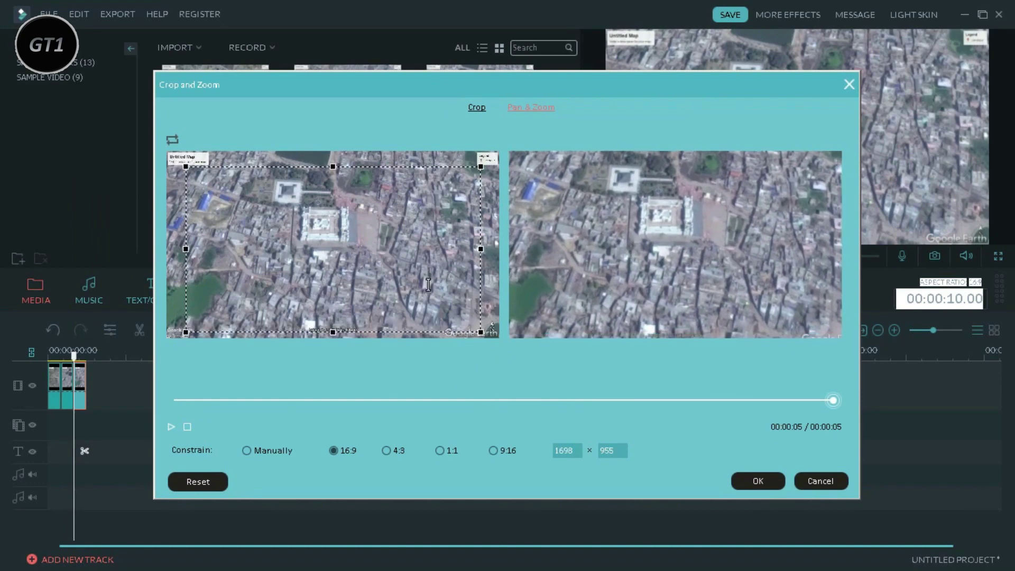
left_click(473, 109)
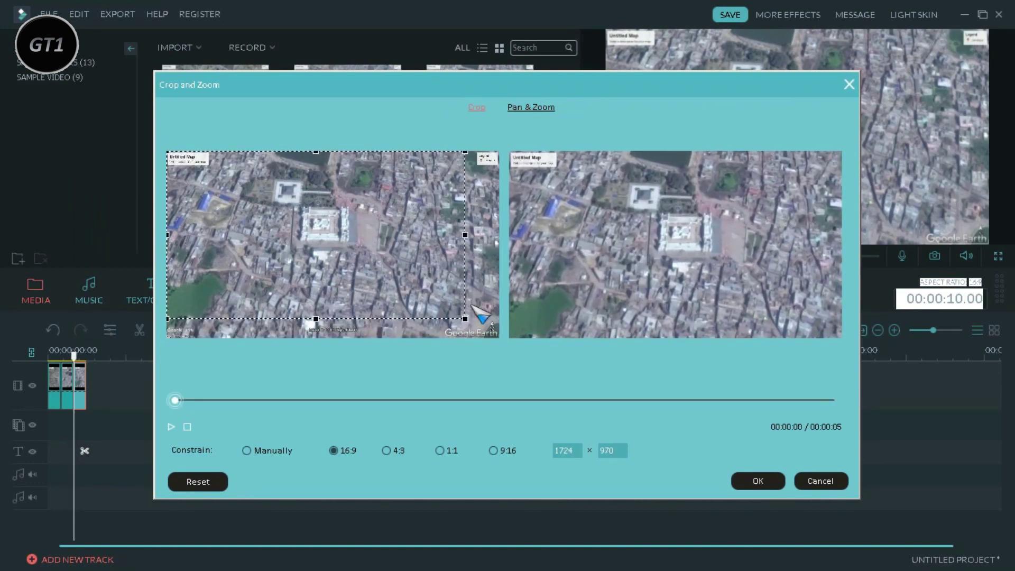
left_click_drag(414, 235, 420, 231)
left_click_drag(188, 333, 191, 330)
left_click_drag(269, 274, 256, 274)
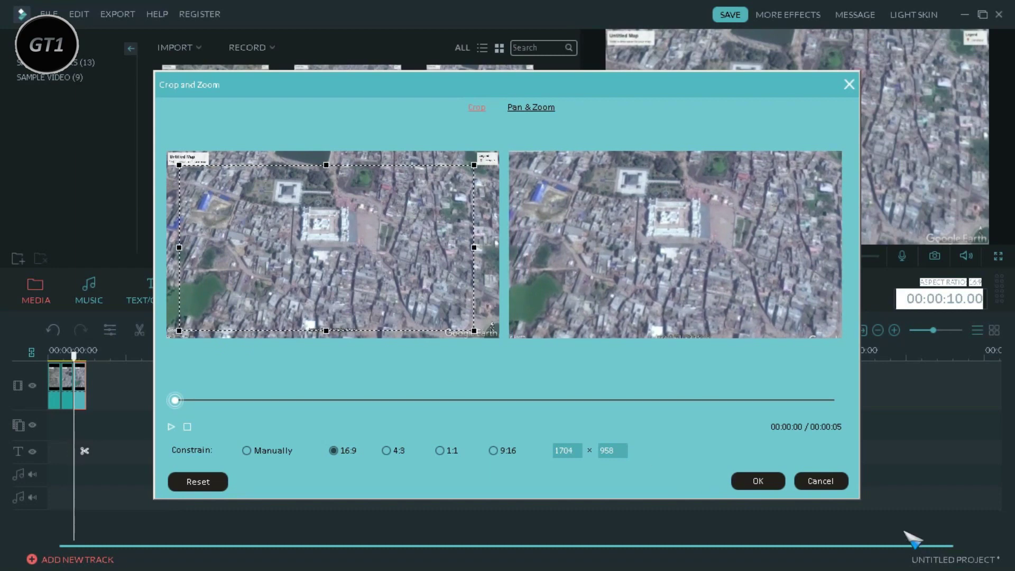
left_click(762, 482)
- Search the transitions for "warp z" and add Warp Zoom 3 between capture1 and capture2 and between capture2 and capture3
left_click(225, 290)
left_click(537, 48)
type("warp")
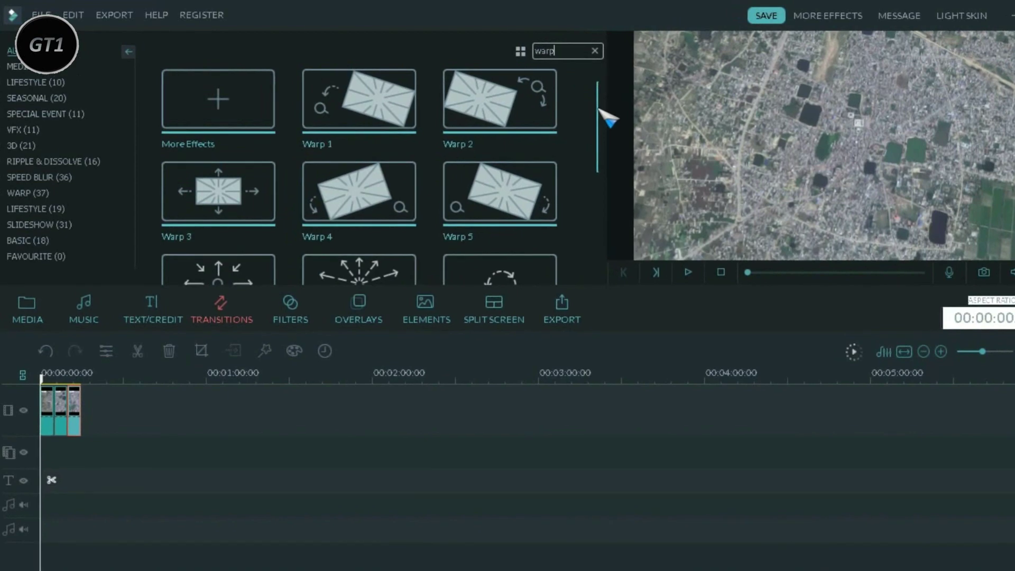
type(" z")
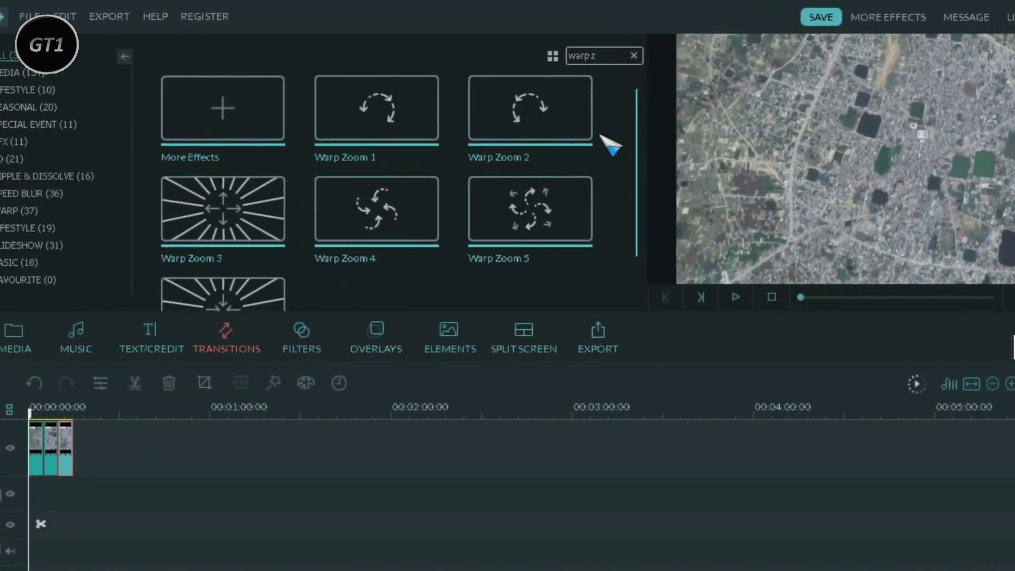
left_click(256, 231)
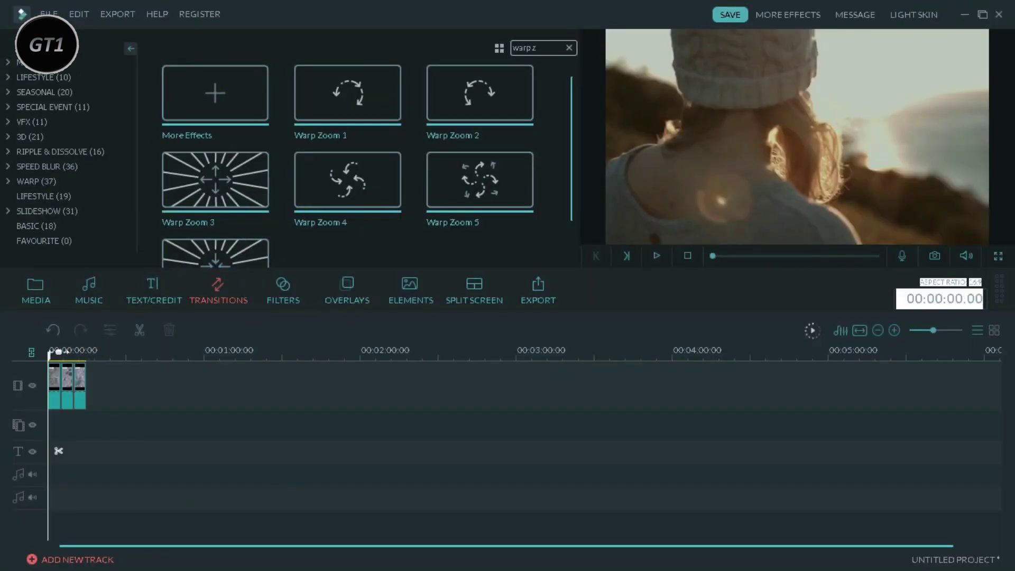
left_click(56, 353)
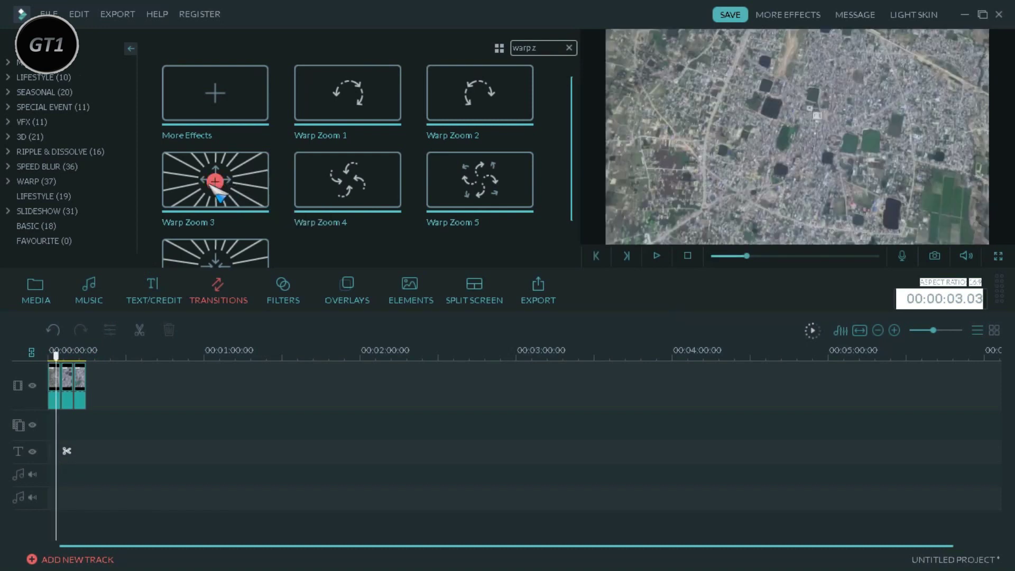
left_click(217, 183)
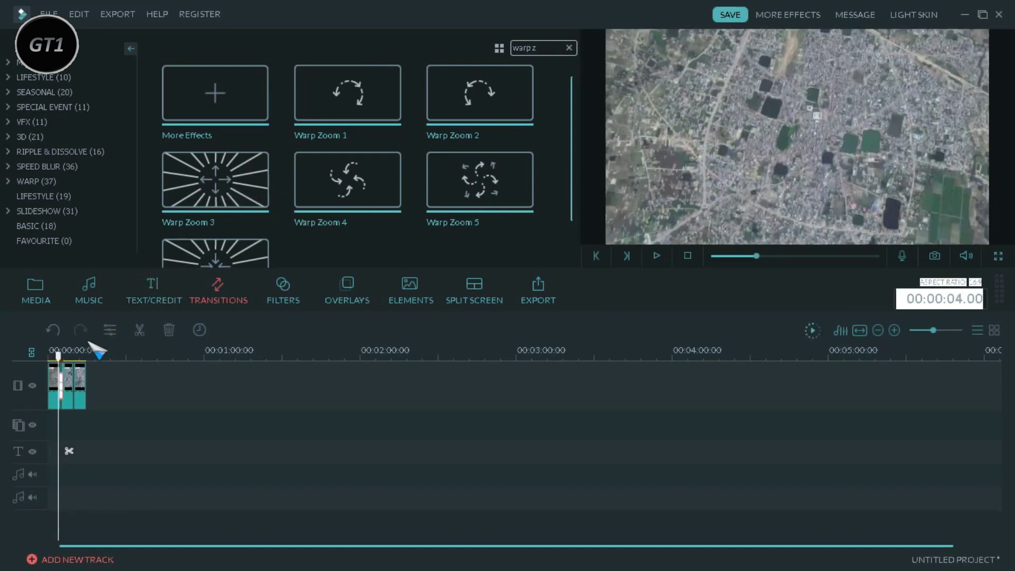
left_click_drag(59, 364, 69, 364)
left_click(215, 182)
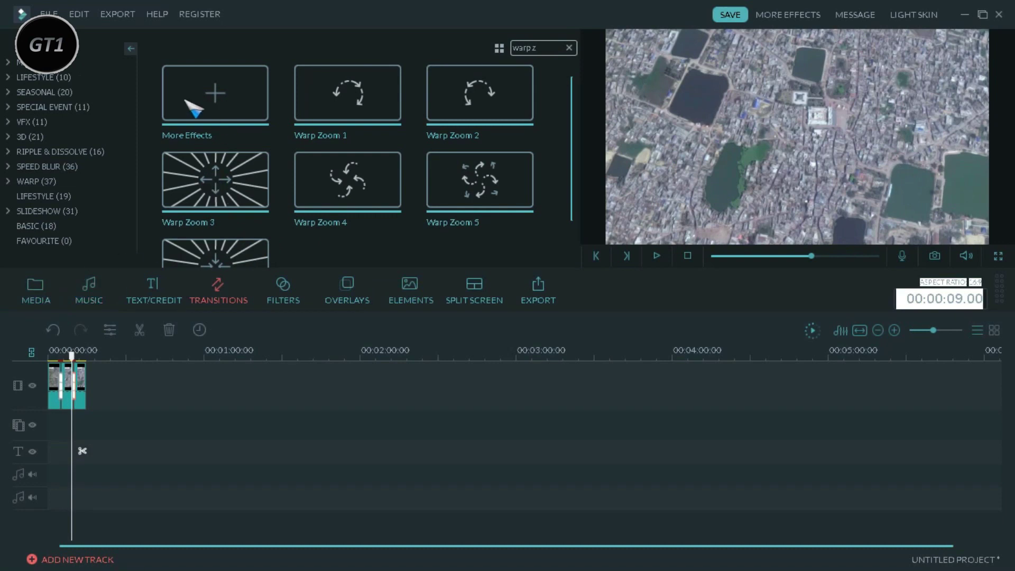
- Import the drone video from the gamingtech1 folder on drive D and place it after capture3 on the video track
left_click(32, 299)
left_click(178, 48)
left_click(196, 59)
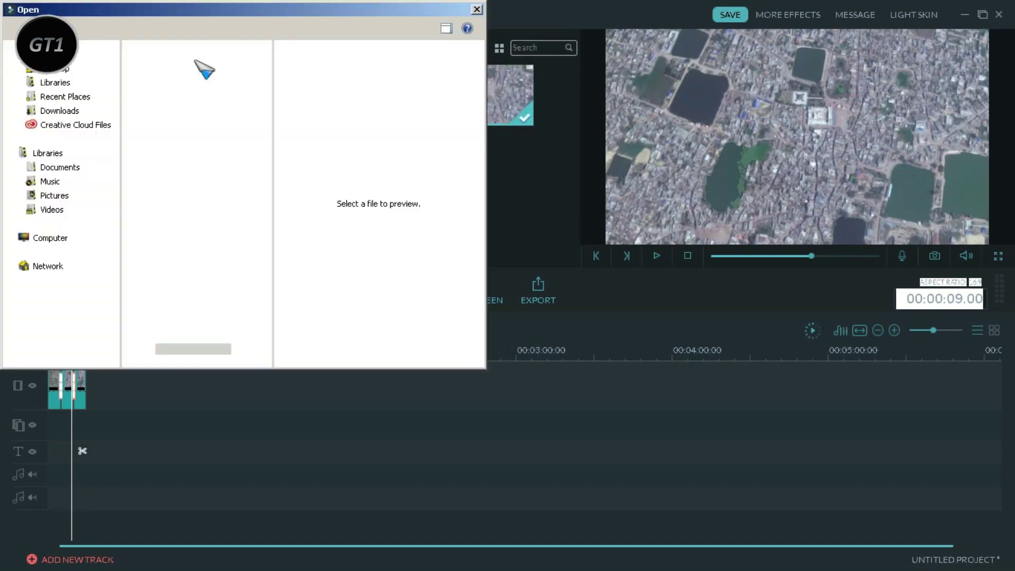
scroll(266, 116, "down", 1)
double_click(217, 154)
double_click(204, 150)
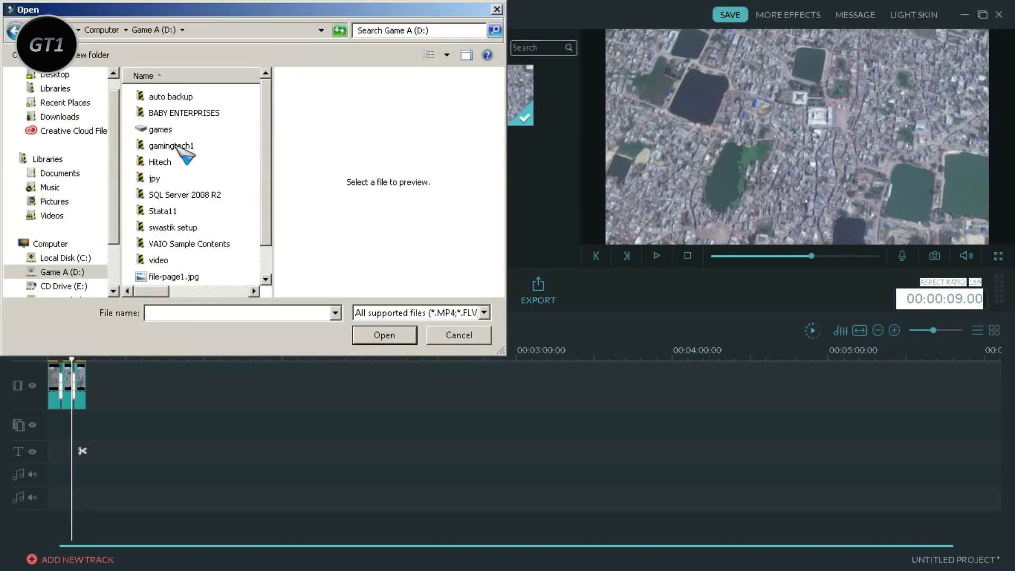
double_click(180, 148)
scroll(185, 179, "down", 2)
scroll(188, 182, "down", 1)
left_click(174, 163)
left_click(391, 334)
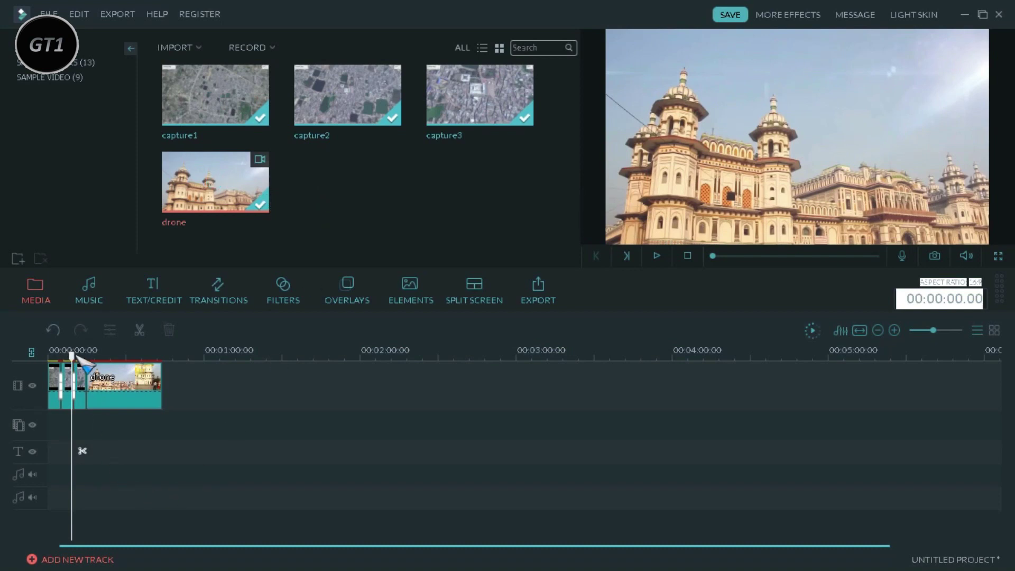
- Add the Warp Zoom 3 transition between capture3 and the drone clip and return the playhead to the start
left_click_drag(77, 356, 82, 356)
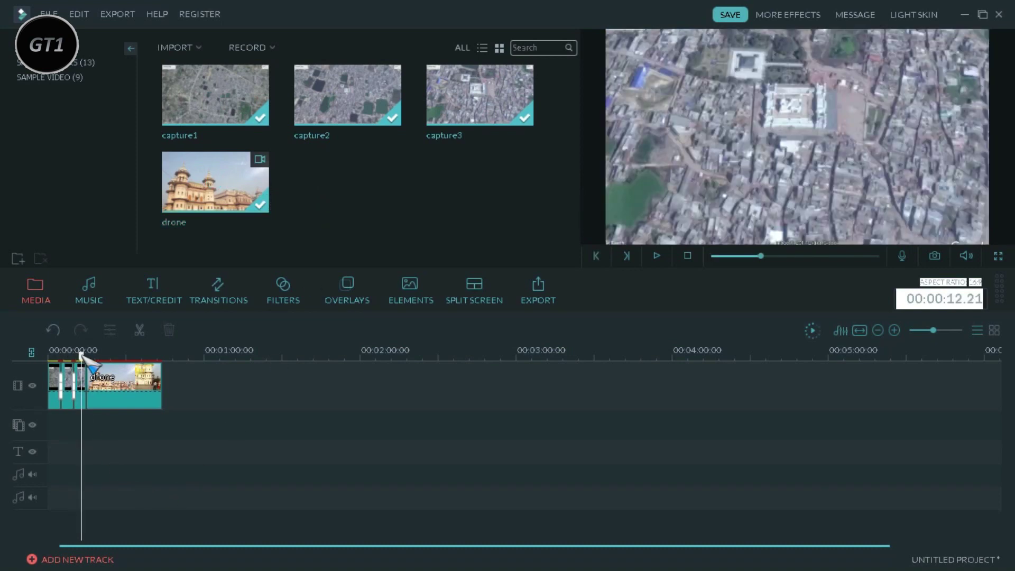
left_click(216, 280)
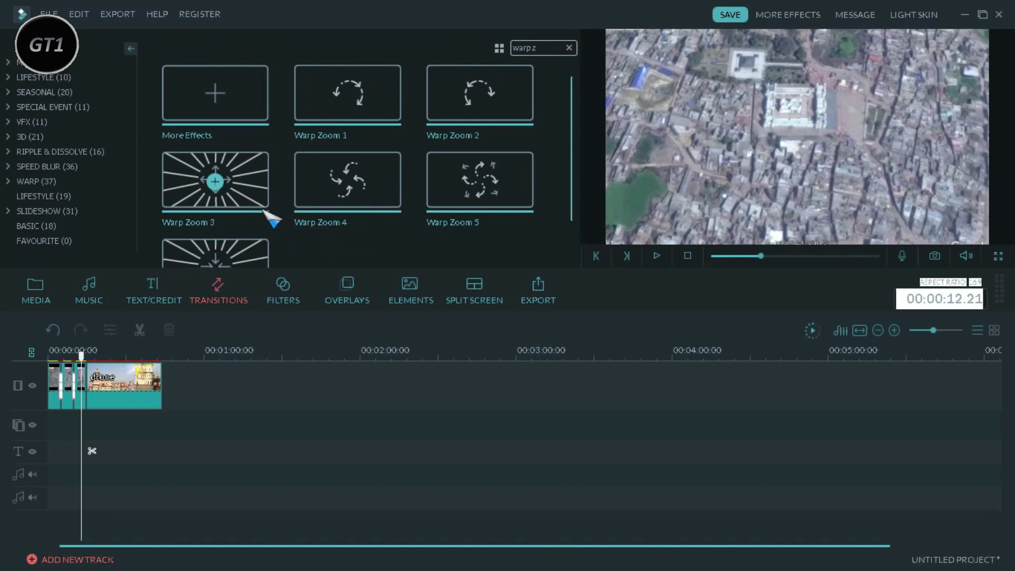
left_click(215, 182)
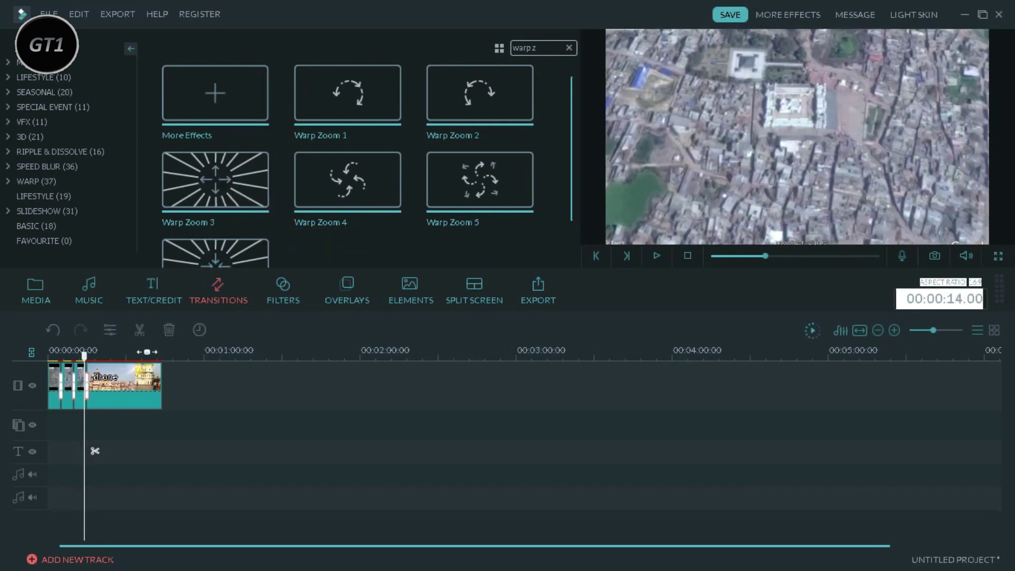
left_click_drag(86, 357, 41, 357)
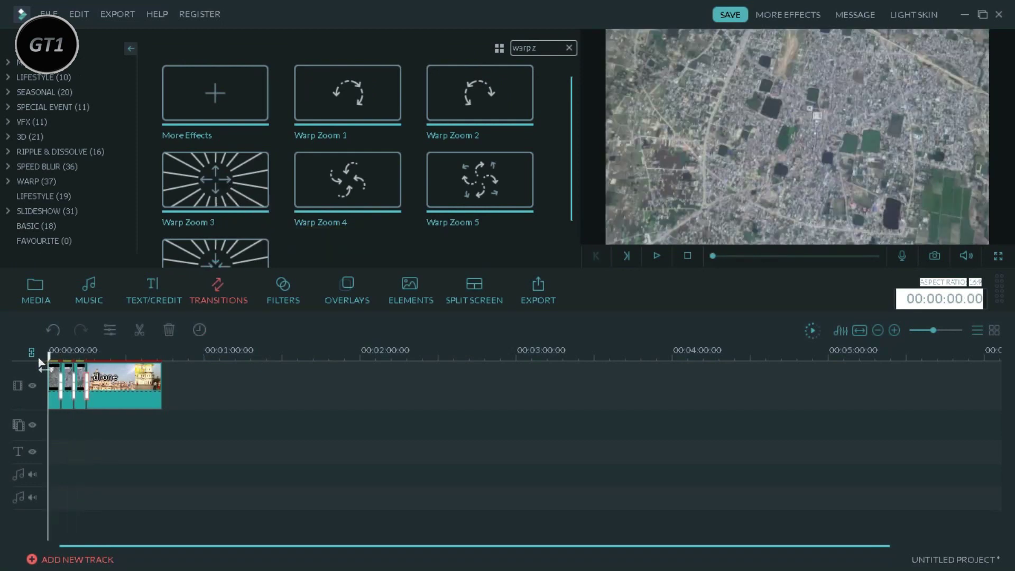
- Minimize Filmora, switch to Chrome, and open google.com in a new tab in place of the Google Earth tab
left_click(965, 15)
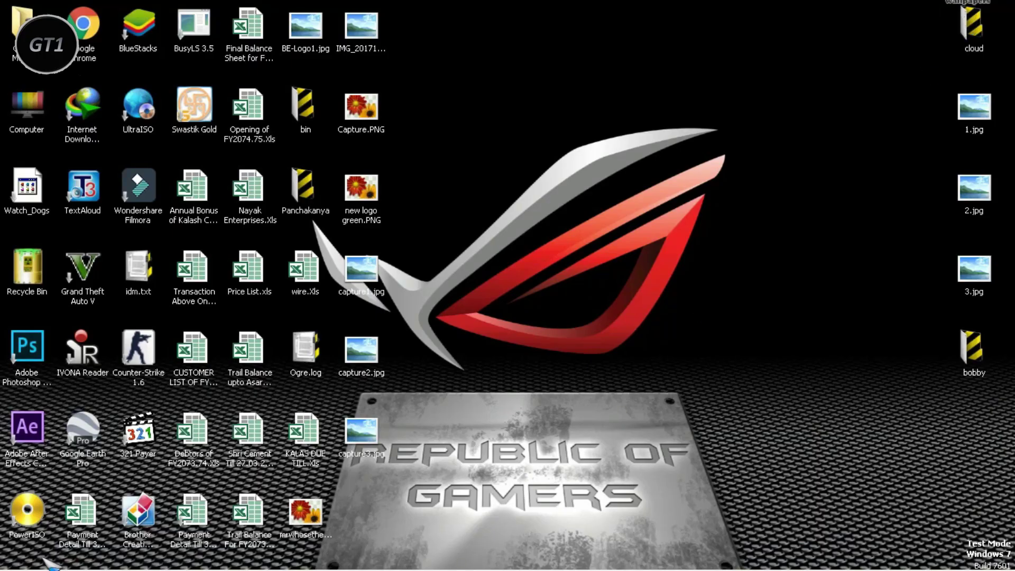
mouse_move(48, 568)
left_click(101, 560)
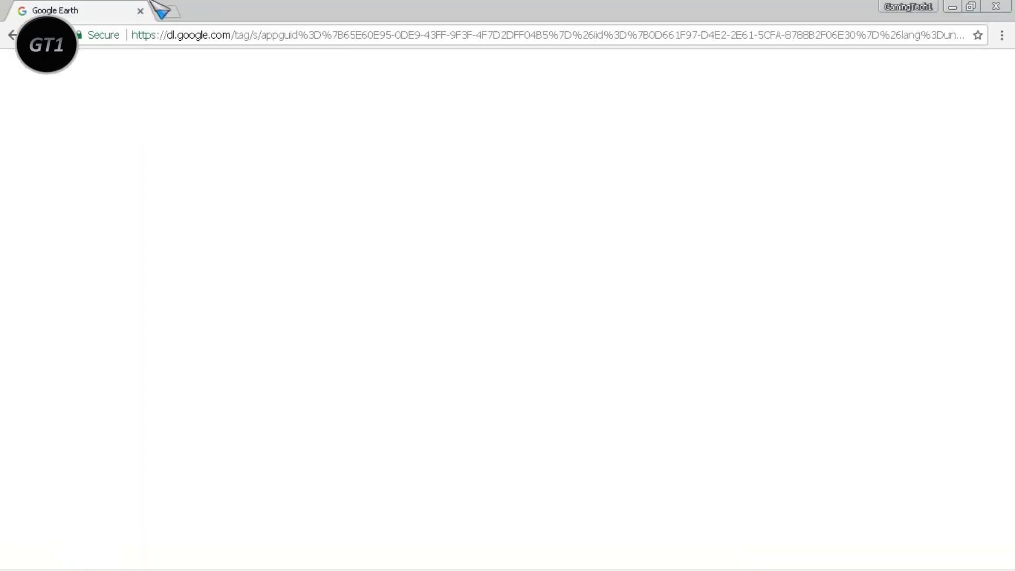
left_click(166, 12)
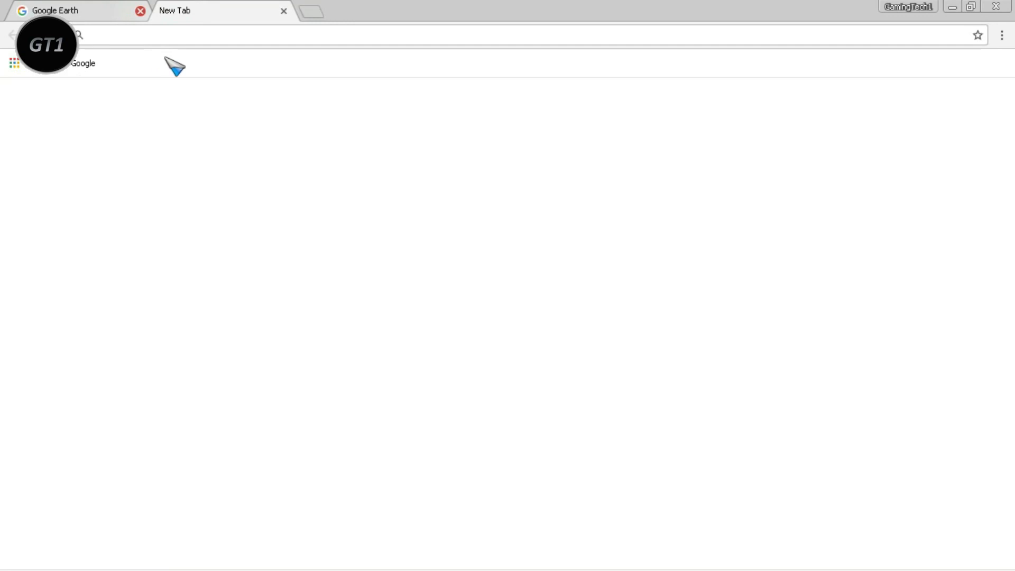
left_click(140, 11)
type("google.com")
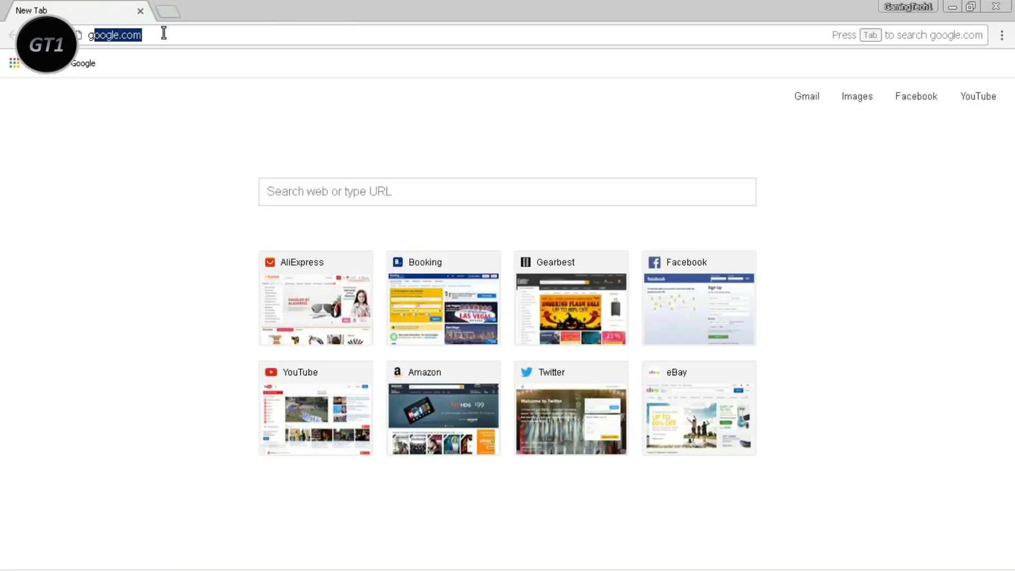
key("Return")
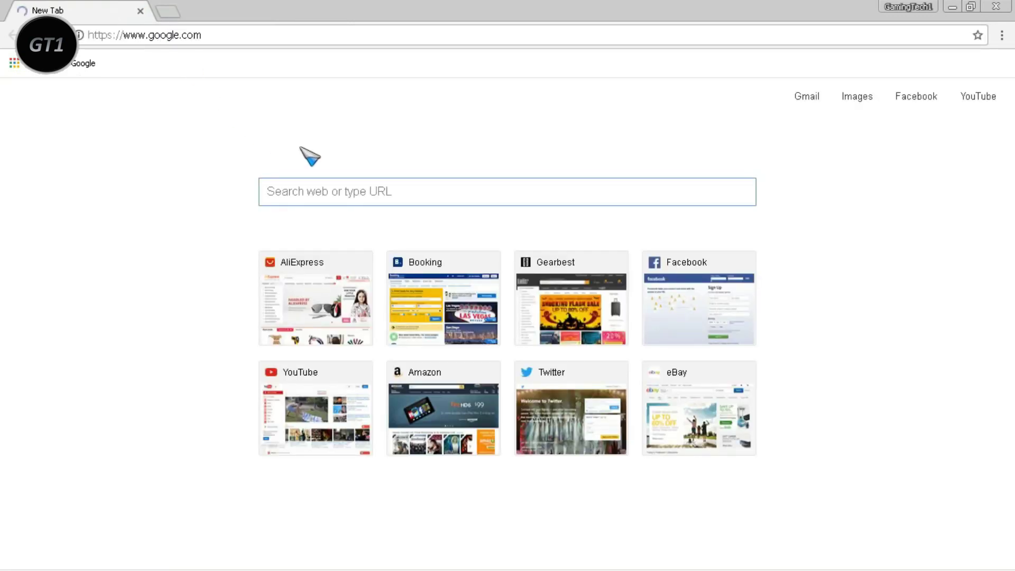
- Search Google Images for cloud.png
type("co")
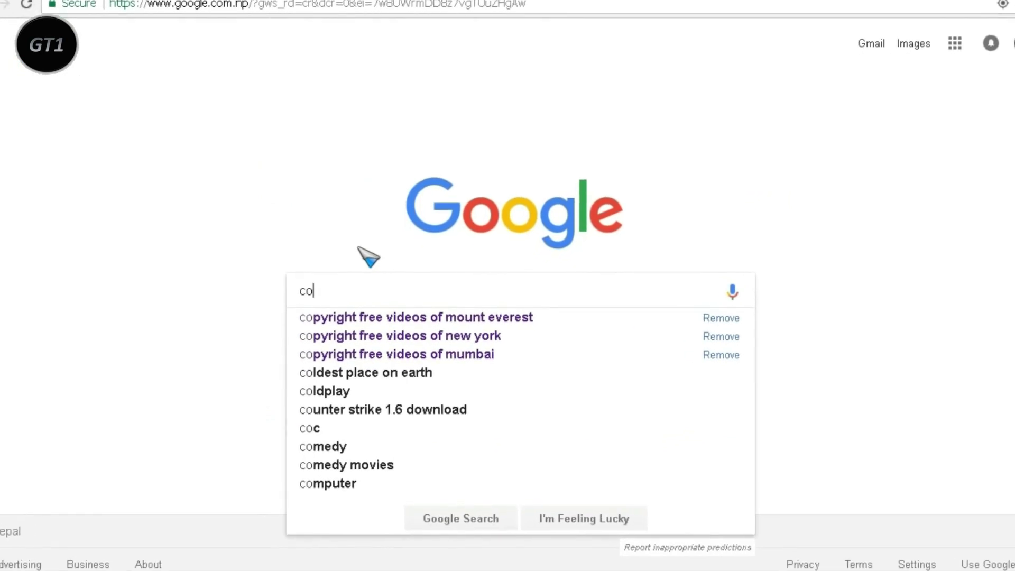
key("BackSpace")
type("lous")
key("BackSpace")
type("d.png")
key("Return")
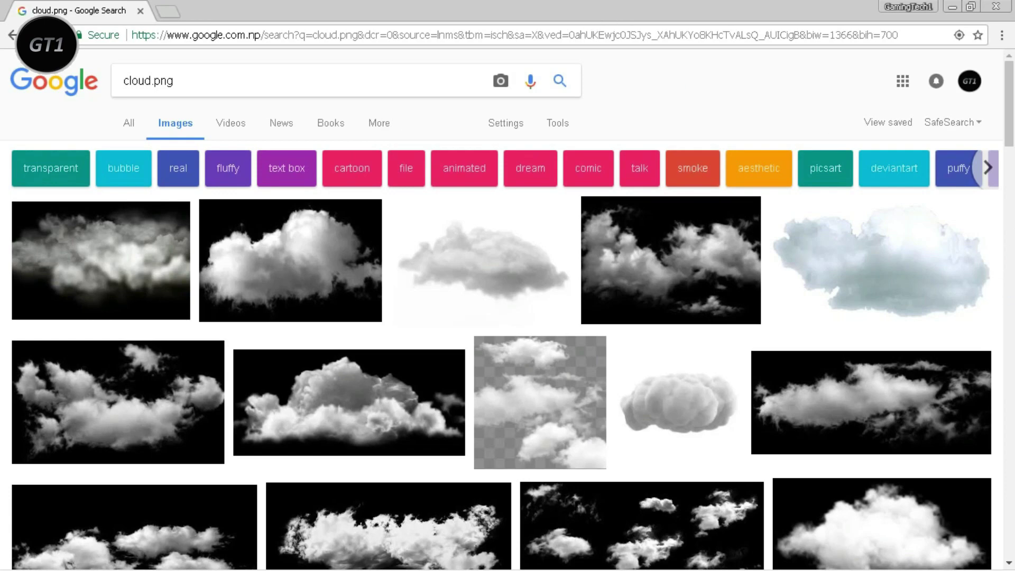
left_click_drag(1012, 117, 1007, 85)
- Shrink the browser window and open the cloud folder on the Desktop to view its PNG images
key("super+Down")
double_click(980, 45)
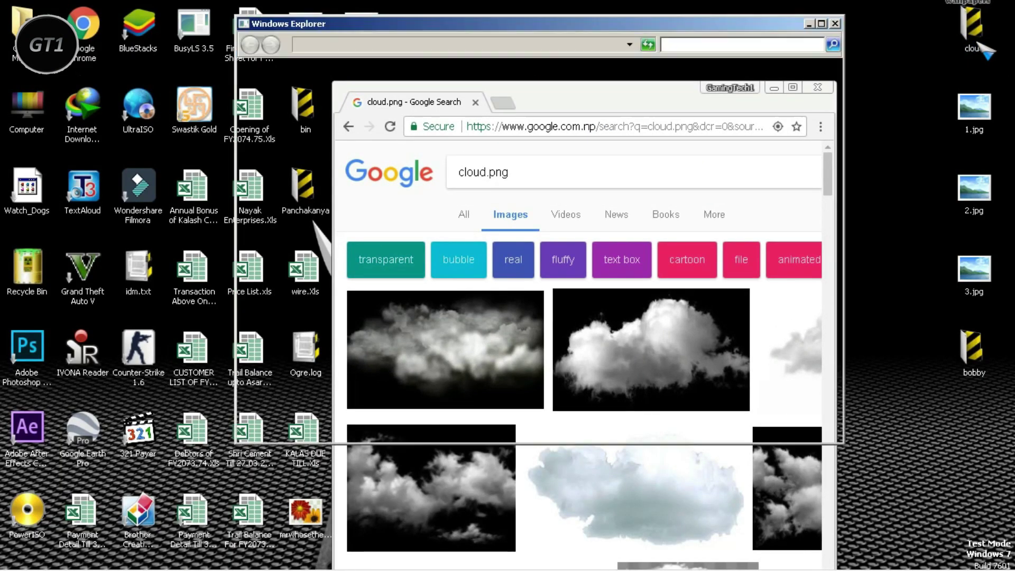
left_click_drag(396, 239, 714, 232)
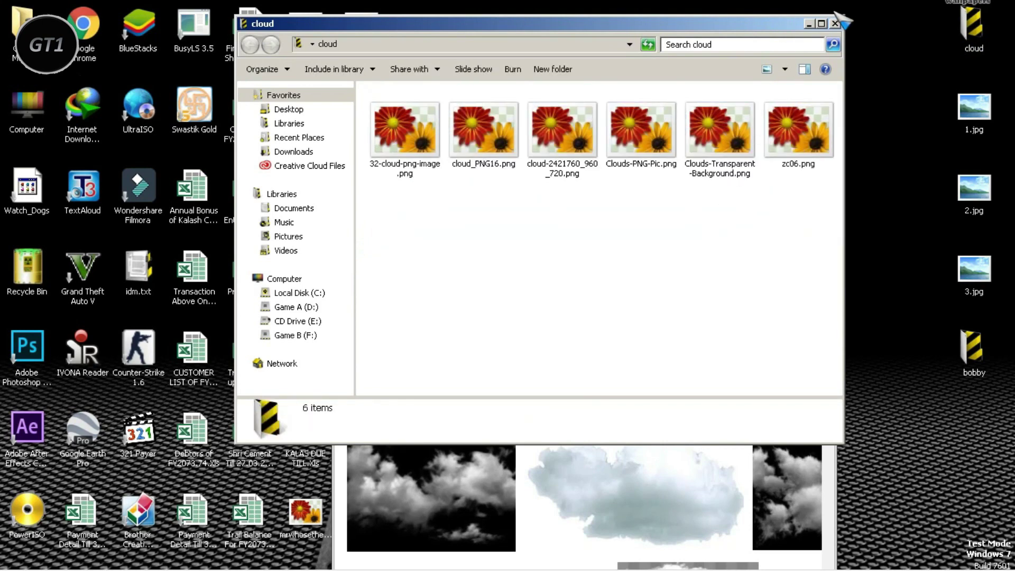
- Close the cloud folder, minimize the browser and switch back to Filmora
left_click(836, 24)
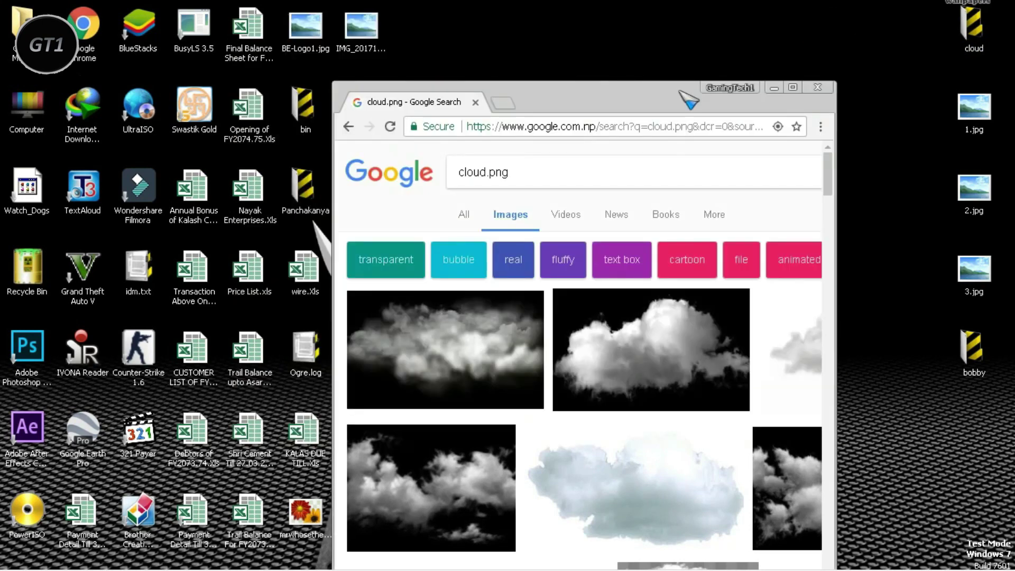
left_click(775, 89)
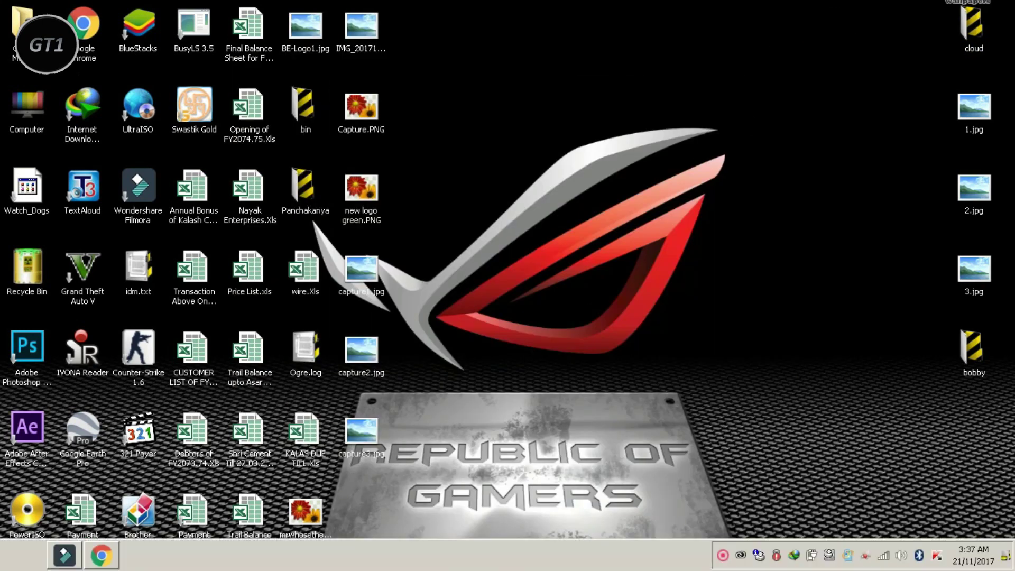
left_click(64, 555)
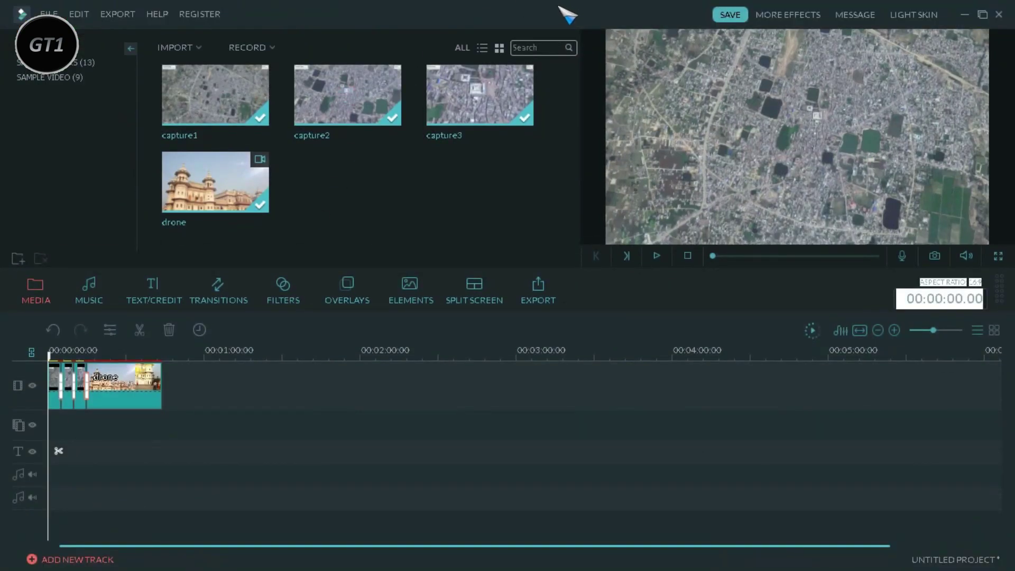
- Shrink the Filmora window, import the six PNG images from the cloud folder into the media library, and maximize the window again
left_click(982, 14)
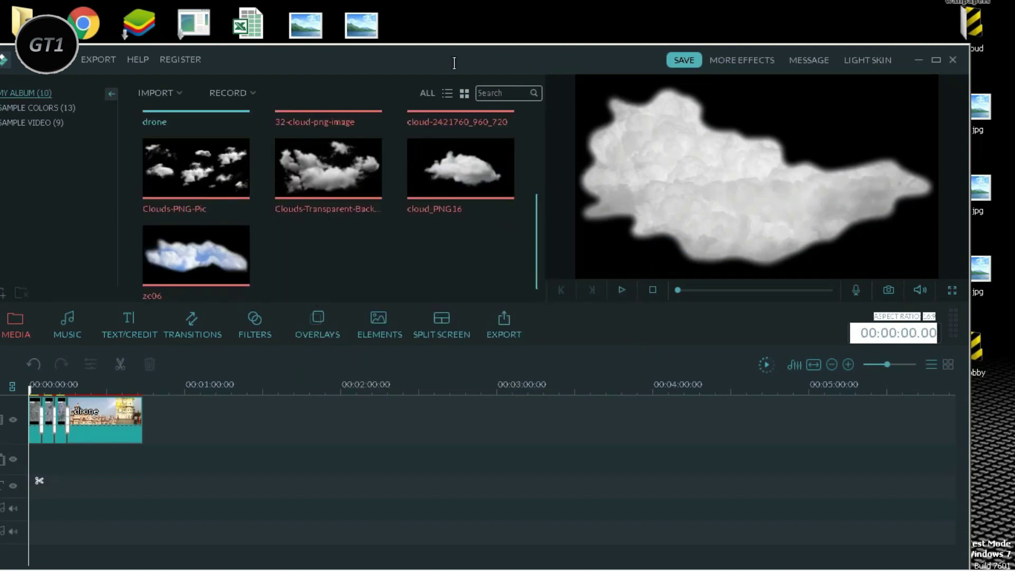
left_click_drag(516, 1, 523, 0)
mouse_move(573, 176)
left_mouse_down()
mouse_move(581, 121)
mouse_move(580, 172)
left_mouse_up()
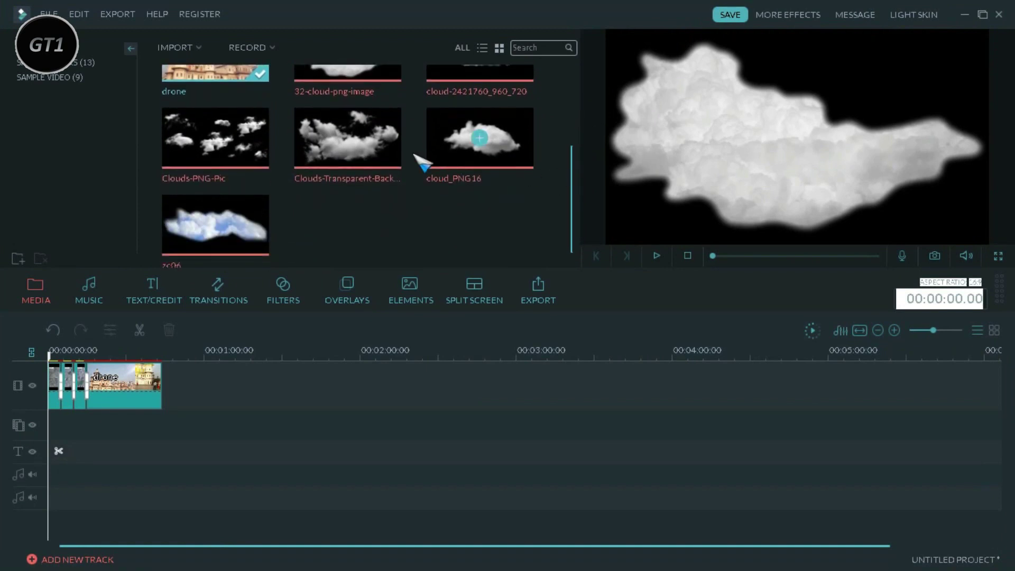
- Place Clouds-PNG-Pic on the picture-in-picture track at the start of the timeline and stretch it to fill the whole frame
left_click_drag(185, 314, 61, 465)
left_click(86, 432)
left_click(263, 155)
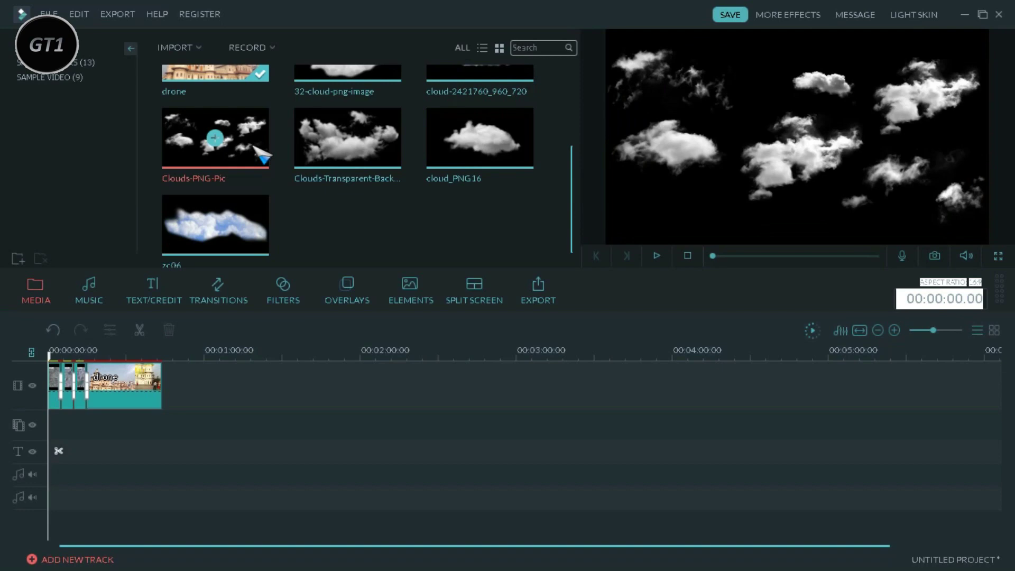
left_click_drag(95, 418, 57, 429)
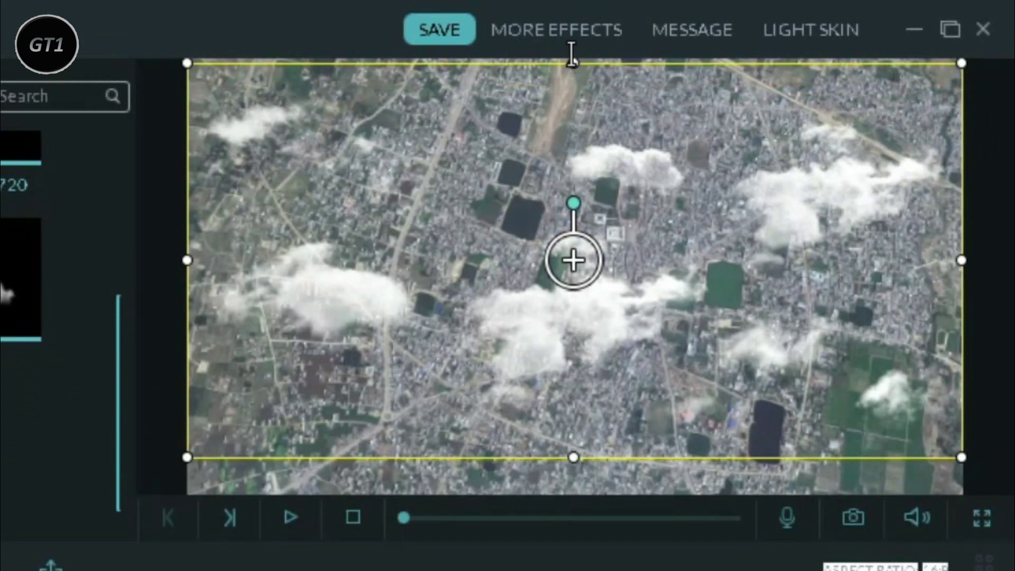
left_click_drag(567, 452, 576, 484)
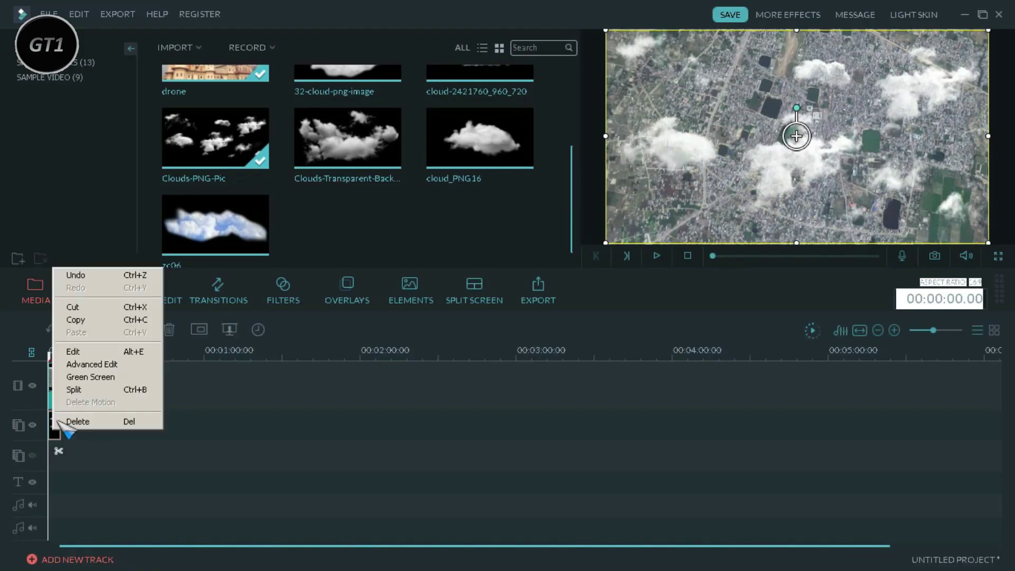
right_click(55, 431)
left_click(85, 364)
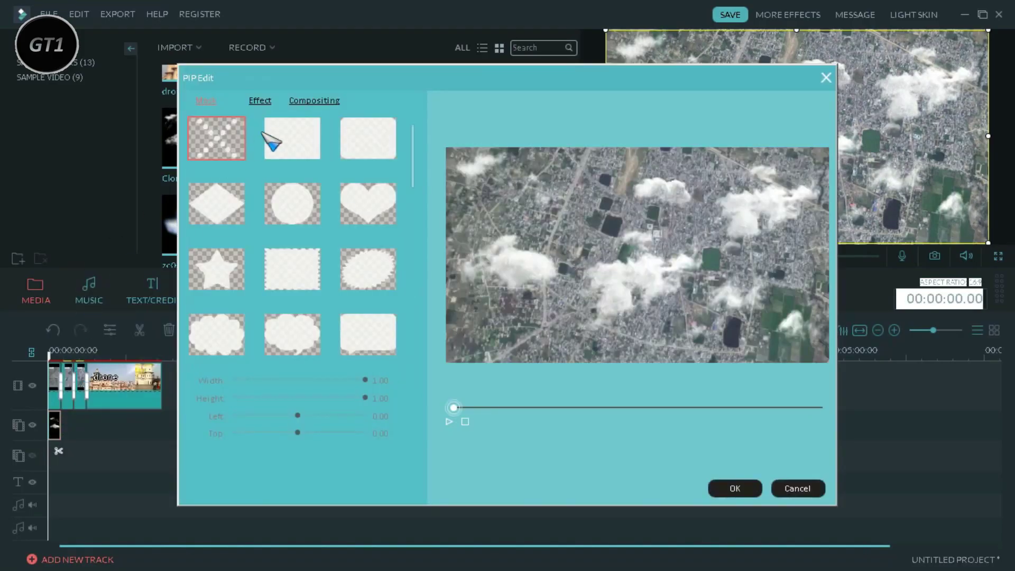
left_click(262, 101)
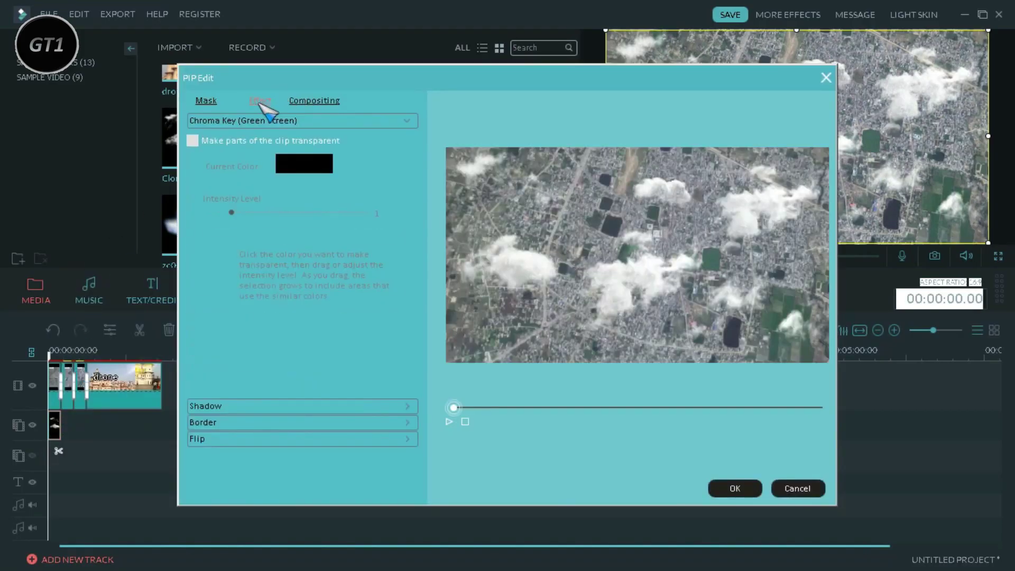
left_click(315, 100)
left_click(350, 154)
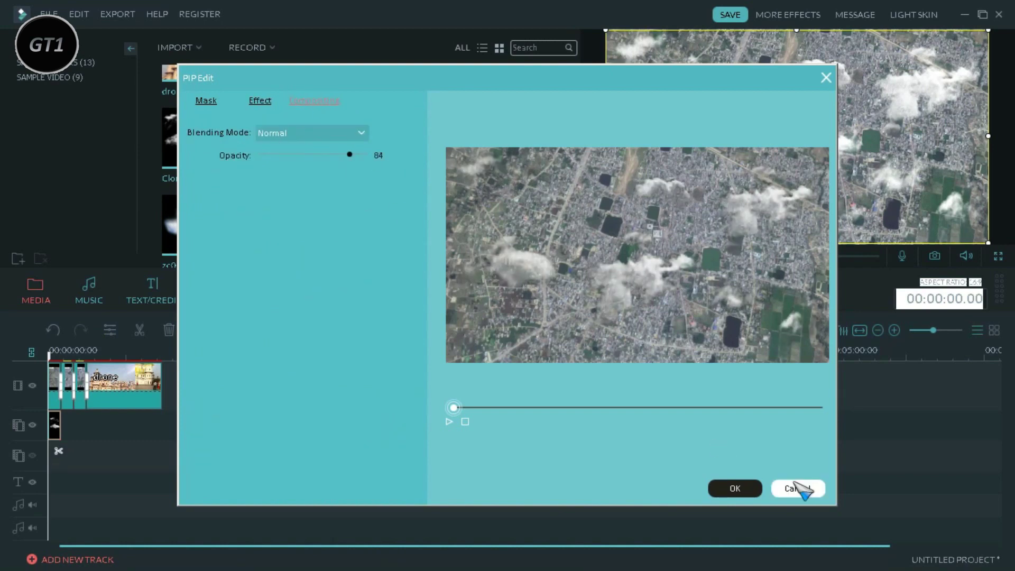
left_click(800, 488)
- Trim the Clouds-PNG-Pic clip so it ends where the first Warp Zoom transition begins
scroll(511, 240, "up", 1)
left_click_drag(50, 353, 62, 353)
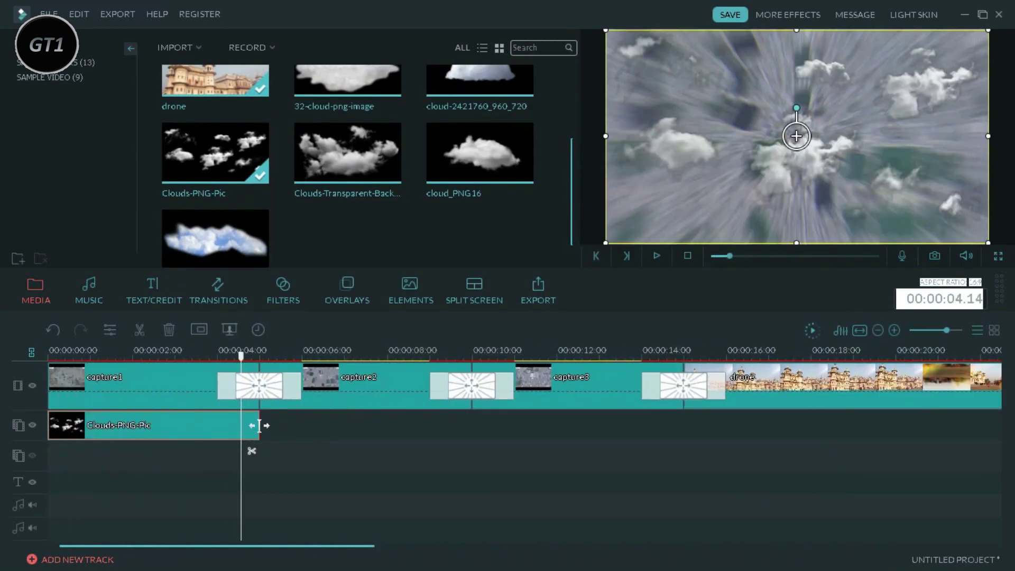
left_click_drag(259, 426, 220, 431)
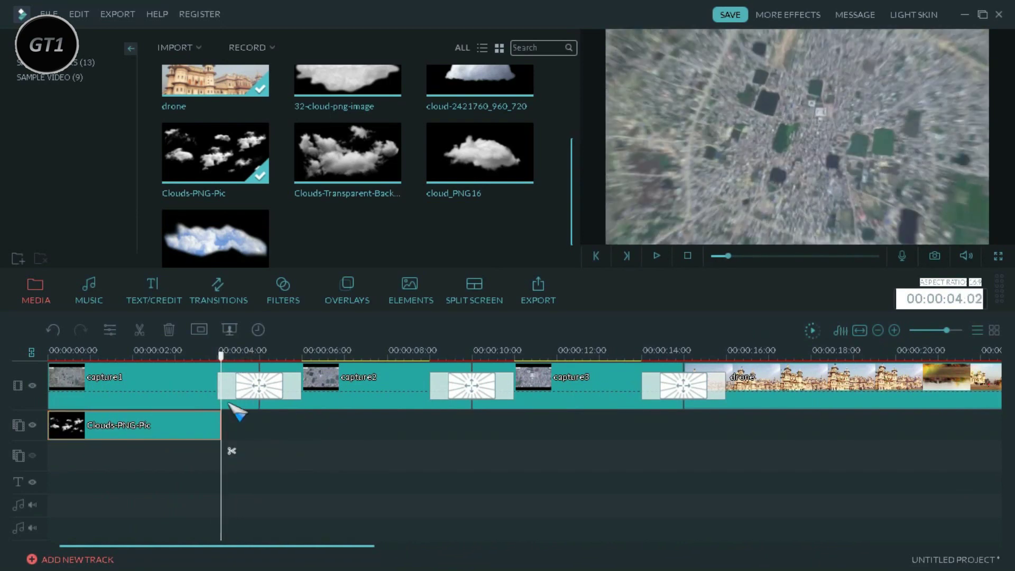
- Place Clouds-Transparent-Background over capture2 on the picture-in-picture track, fitting it between the end of the first transition and the start of the second
key("space")
key("space")
left_click(652, 255)
scroll(580, 188, "up", 1)
scroll(423, 159, "down", 2)
left_click_drag(341, 126, 310, 426)
left_click_drag(508, 423, 433, 422)
left_click_drag(301, 426, 298, 426)
- Set the opacity of the Clouds-Transparent-Background clip to 58, keeping the Normal blending mode
right_click(354, 416)
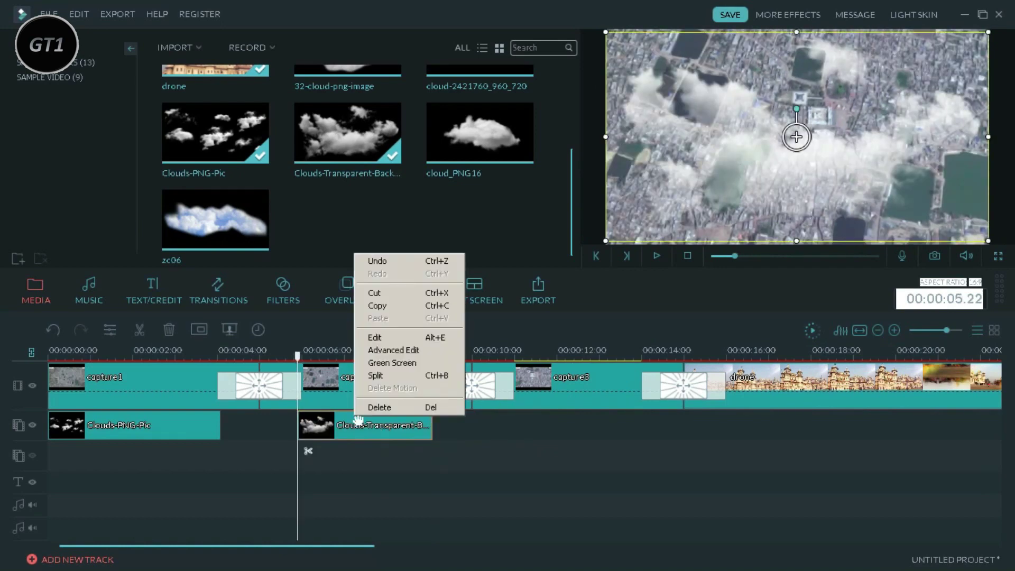
left_click(376, 350)
left_click(325, 101)
left_click(298, 154)
left_click_drag(308, 156, 313, 154)
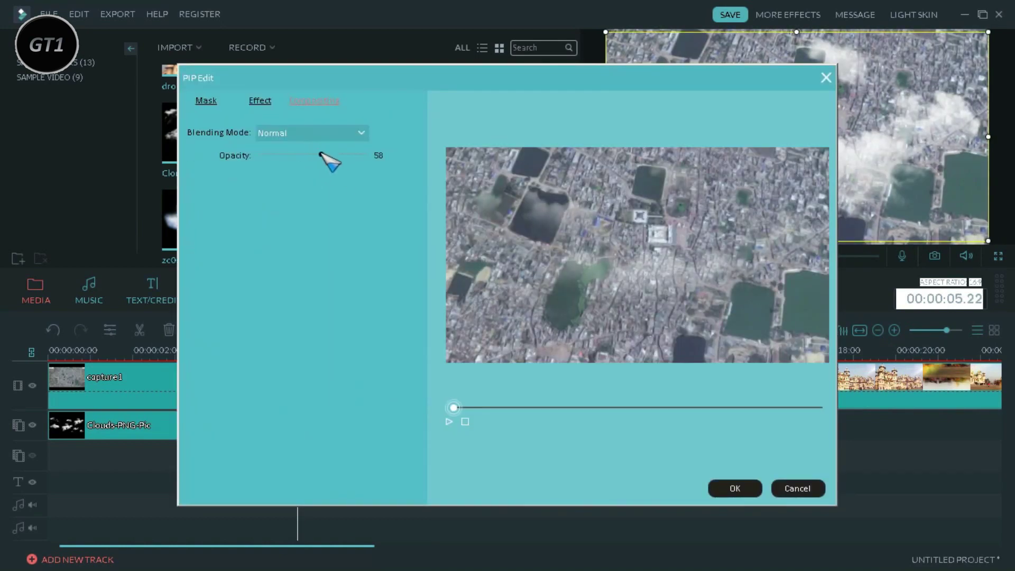
left_click(736, 488)
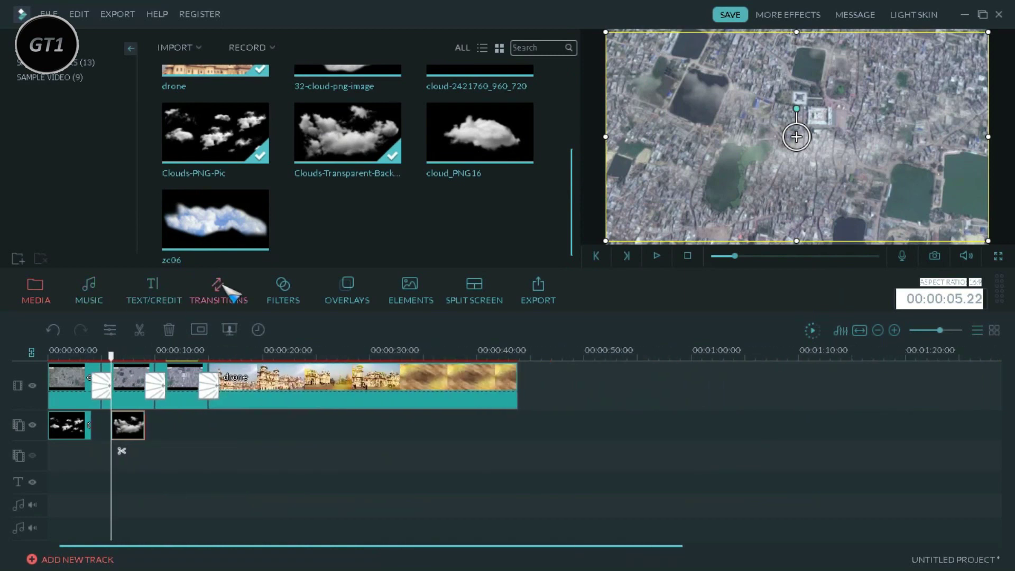
- Add the Mild shake filter at the start of the timeline, extend it to the beginning of the drone clip, and scrub through the result
left_click(282, 290)
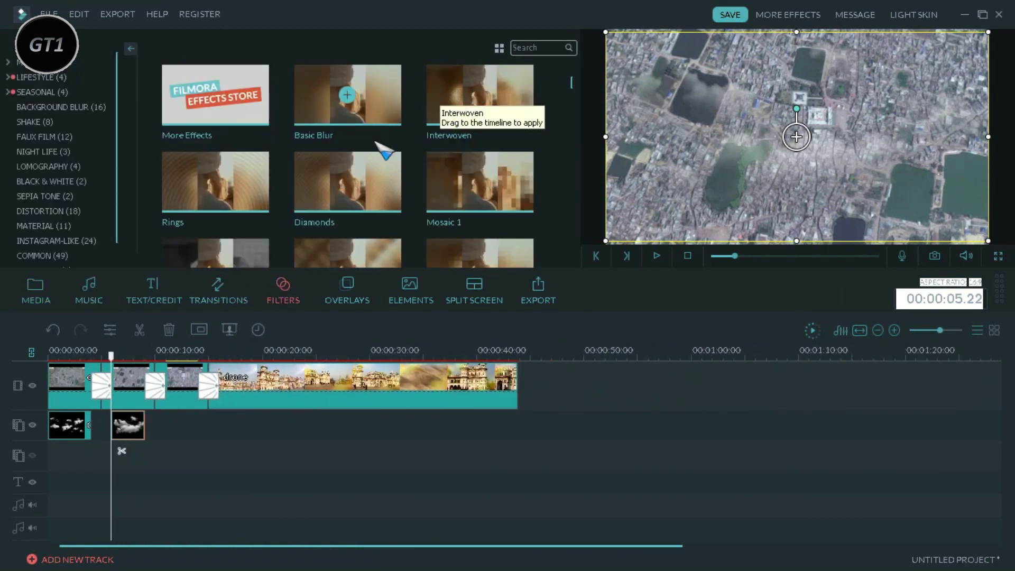
left_click(46, 121)
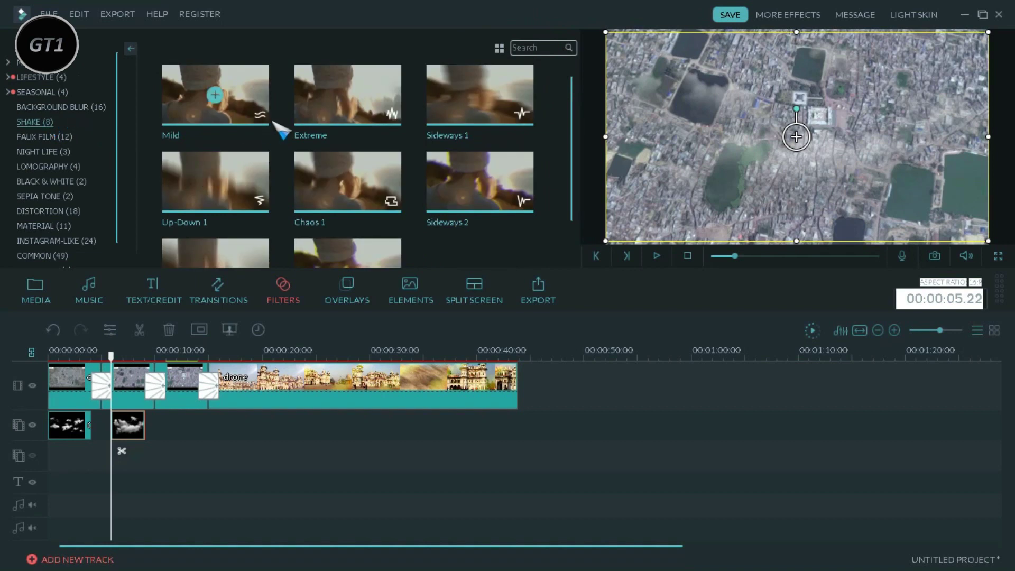
scroll(272, 121, "down", 1)
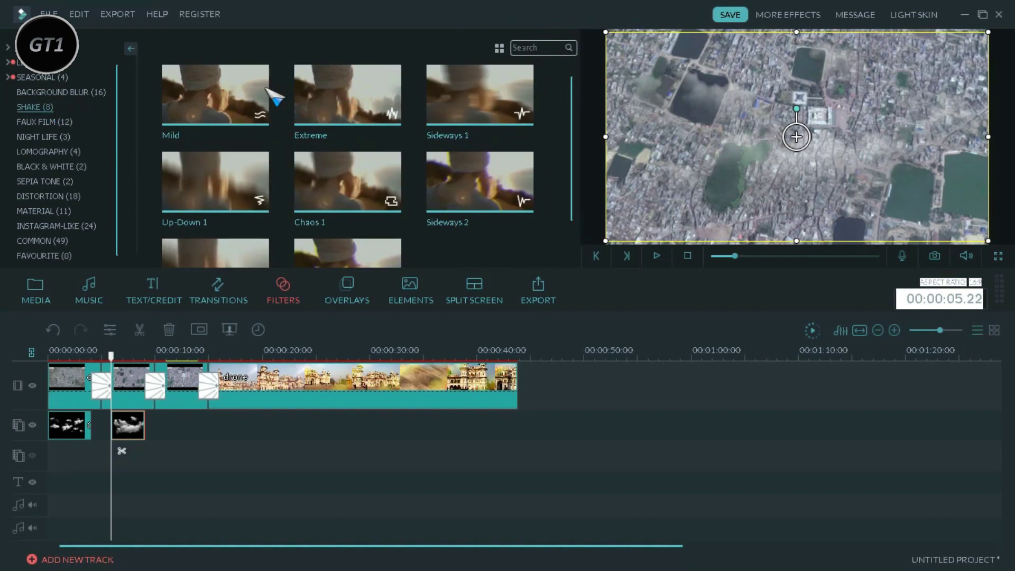
left_click(263, 111)
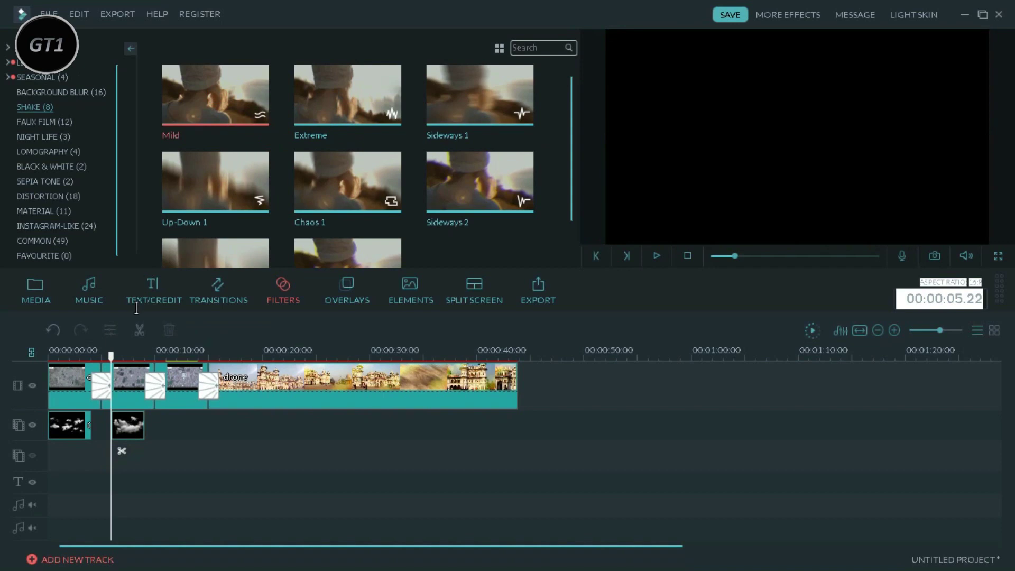
left_click_drag(51, 458, 62, 403)
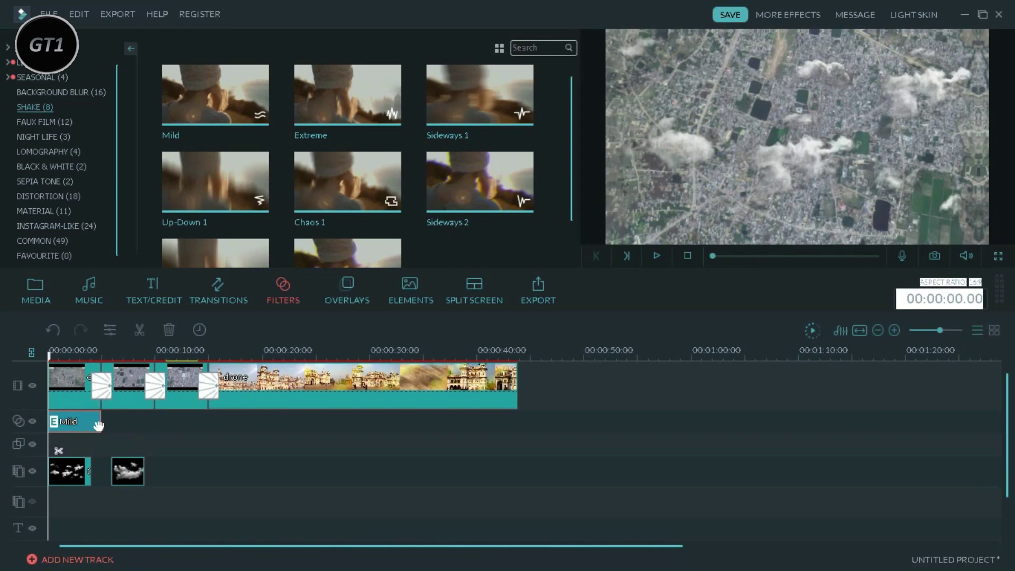
left_click_drag(100, 422, 208, 419)
left_click_drag(209, 358, 94, 361)
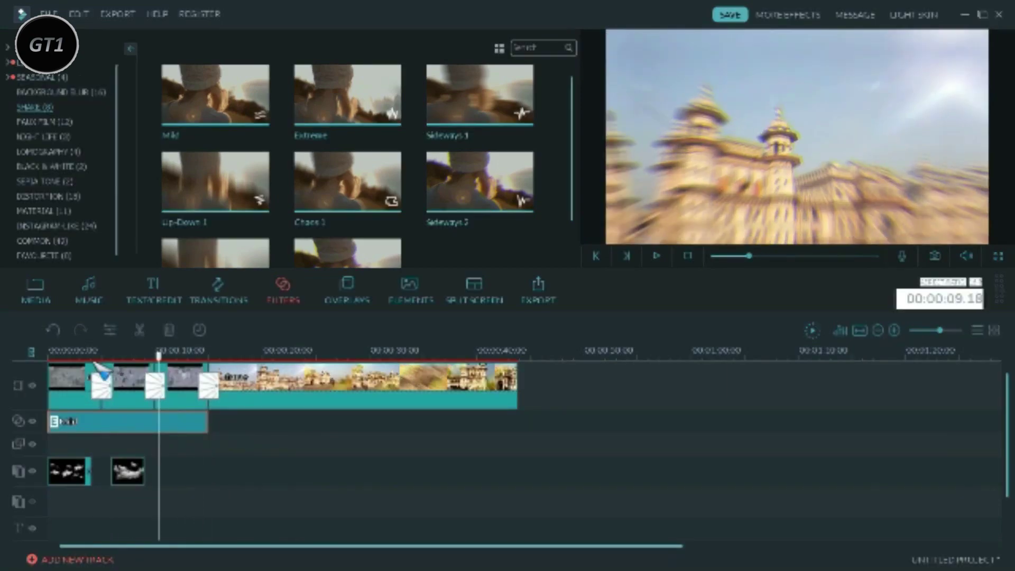